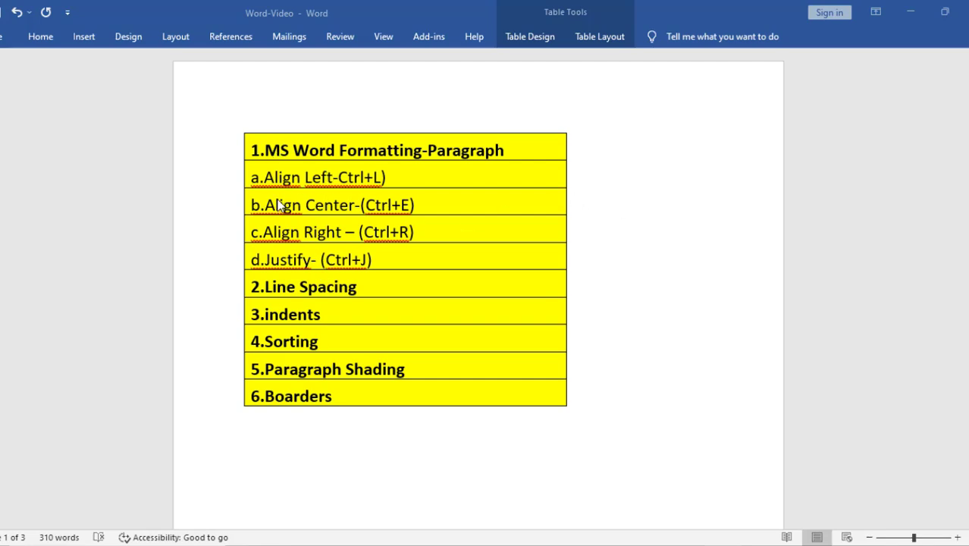
click(276, 201)
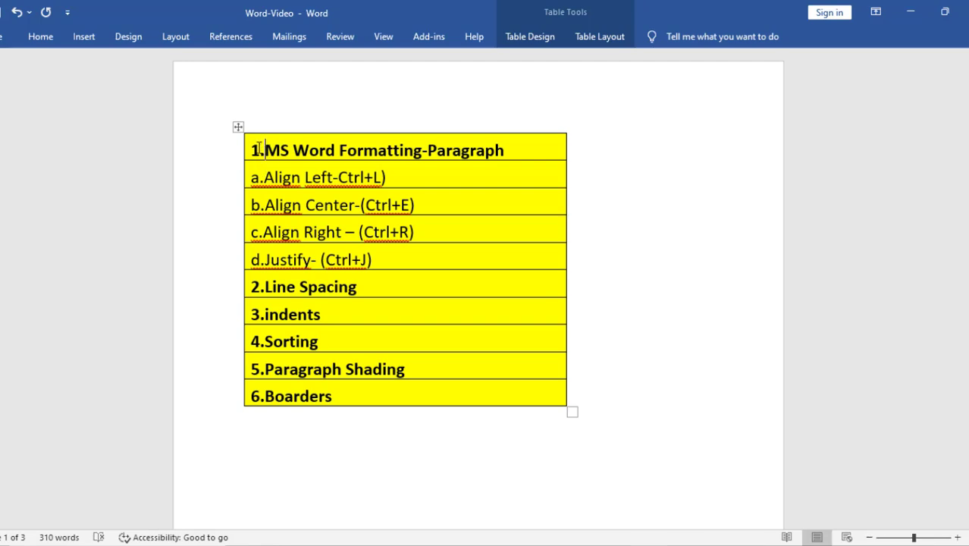
double_click(258, 150)
drag(323, 144, 369, 148)
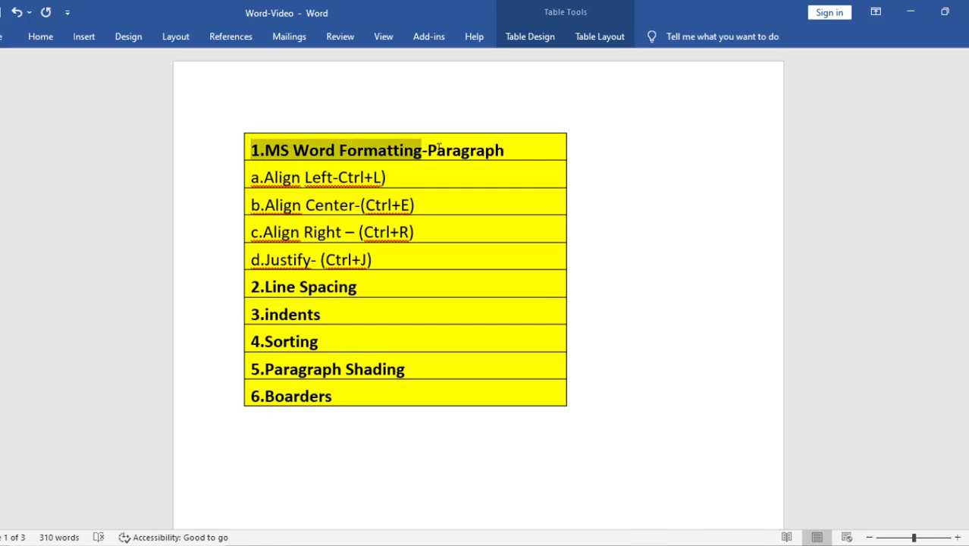
drag(438, 147, 487, 148)
Indent the four alignment entries a to d in the topic table by one tab stop each.
click(262, 179)
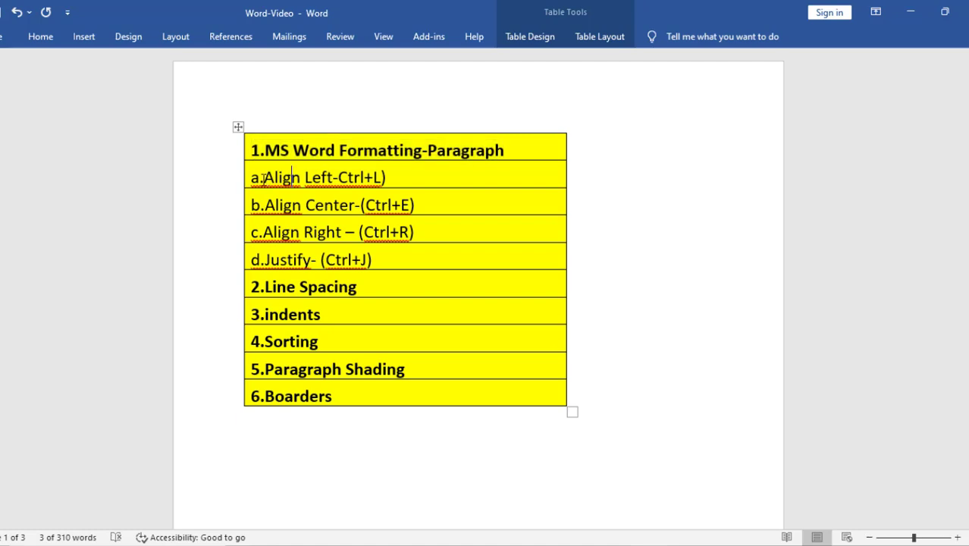
key(ctrl+Tab)
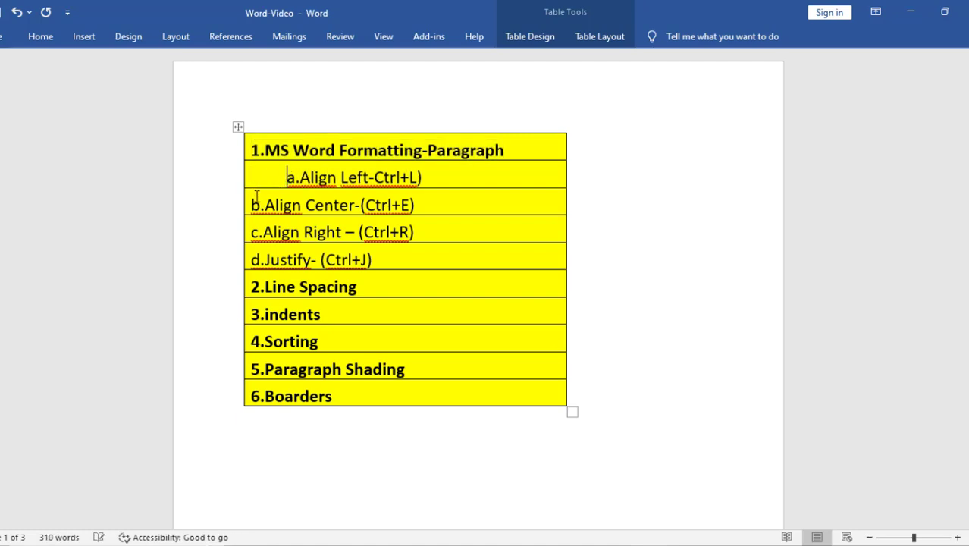
click(252, 204)
key(ctrl+Tab)
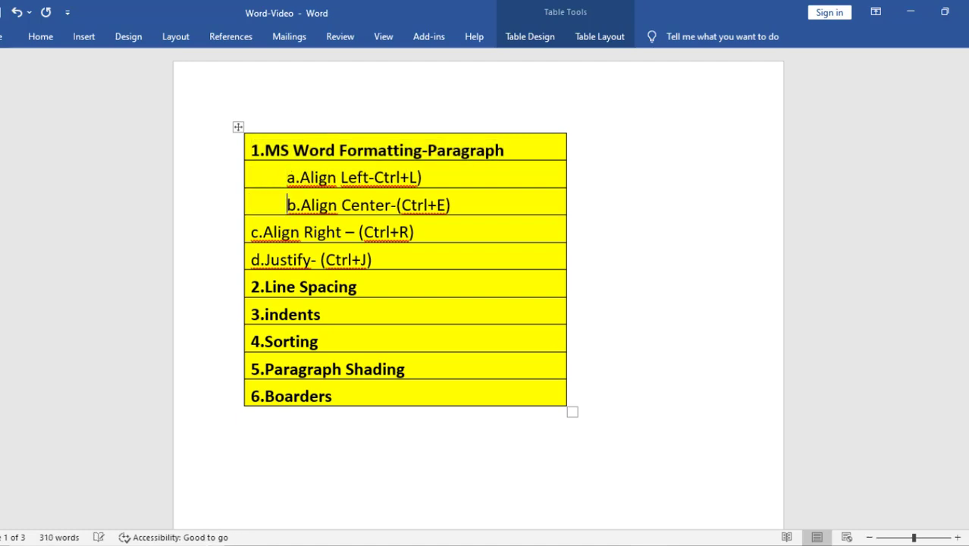
click(253, 231)
key(ctrl+Tab)
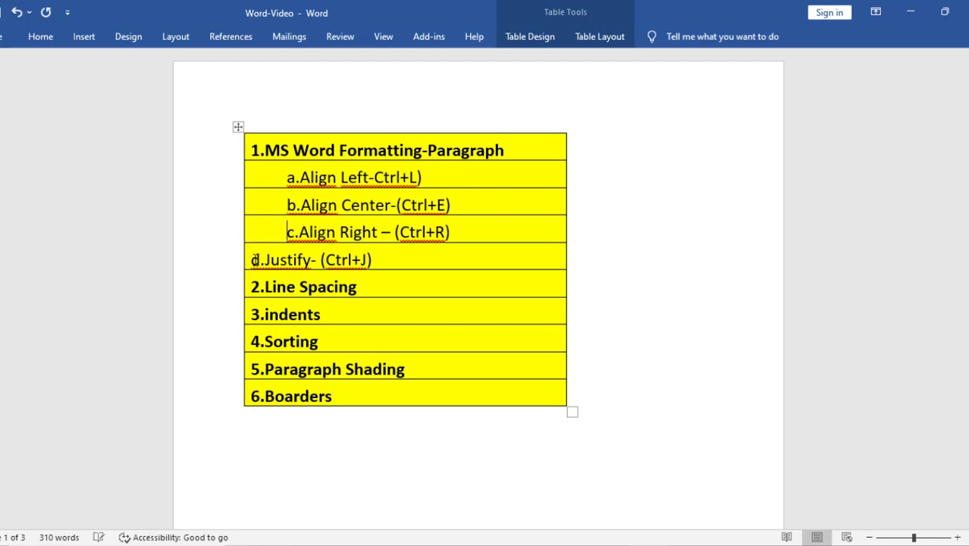
click(251, 259)
key(ctrl+Tab)
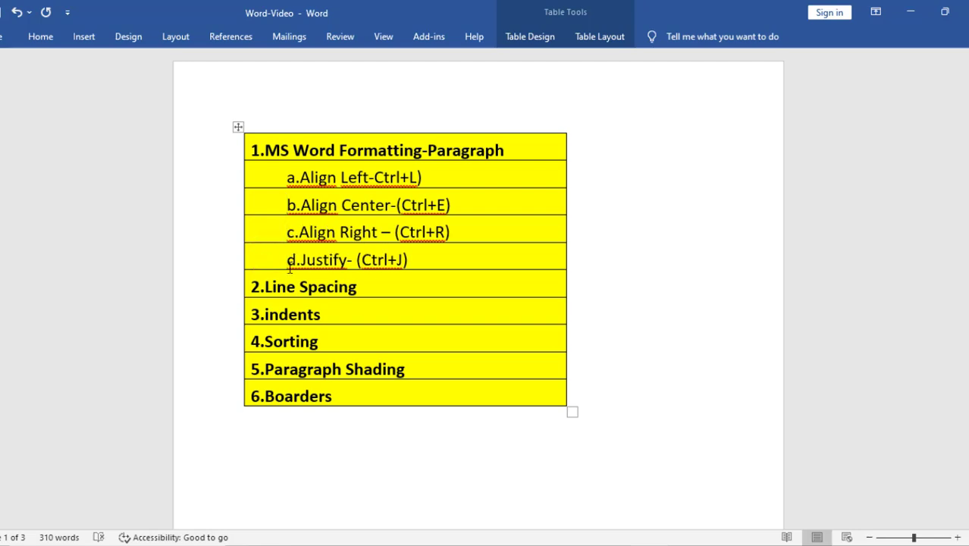
Read through the remaining topics in the table, from Line Spacing to Boarders, and review the whole list.
scroll(254, 259, down, 2)
click(253, 216)
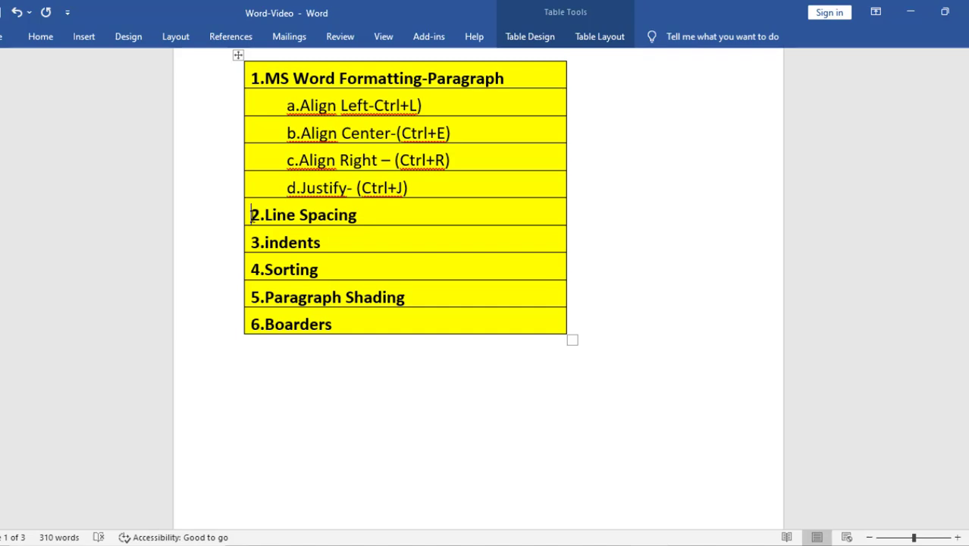
click(252, 243)
click(252, 269)
click(250, 296)
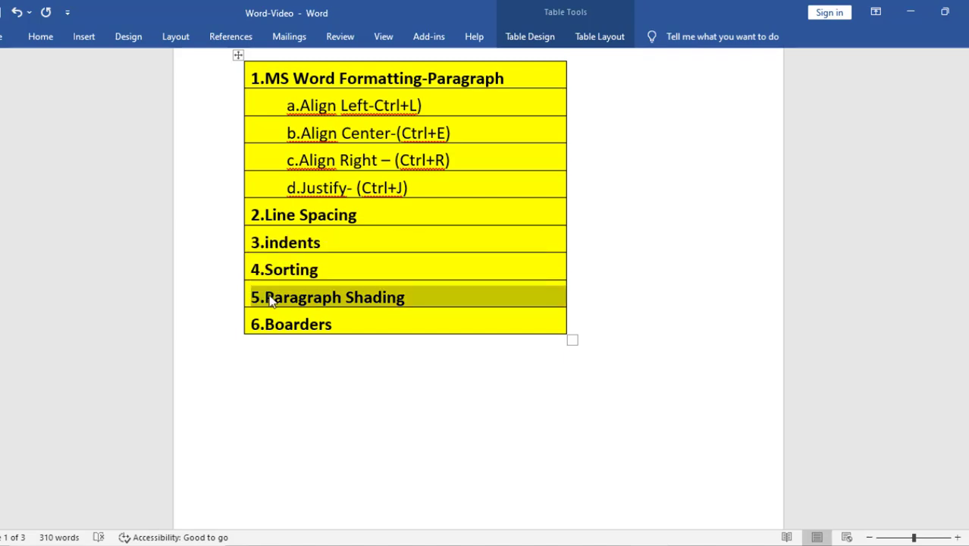
click(269, 298)
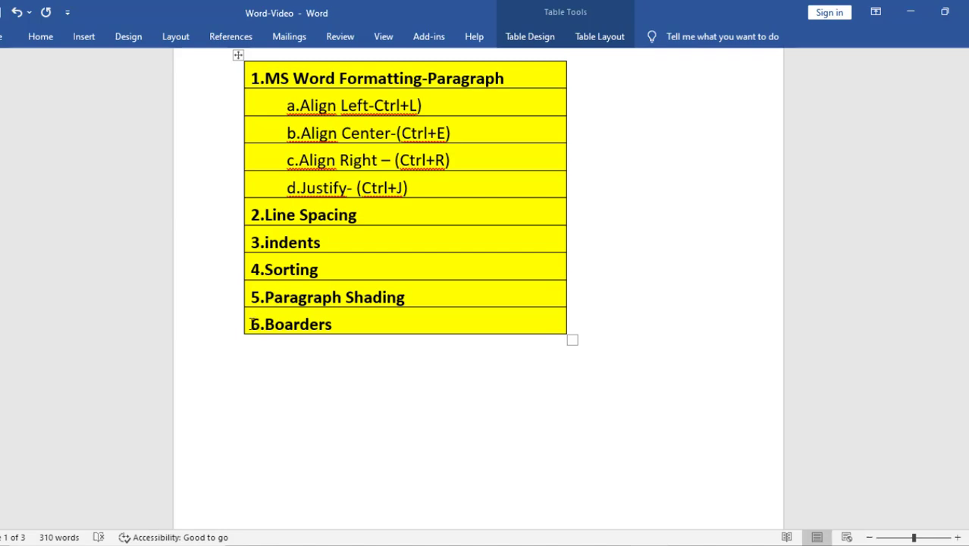
scroll(426, 258, up, 2)
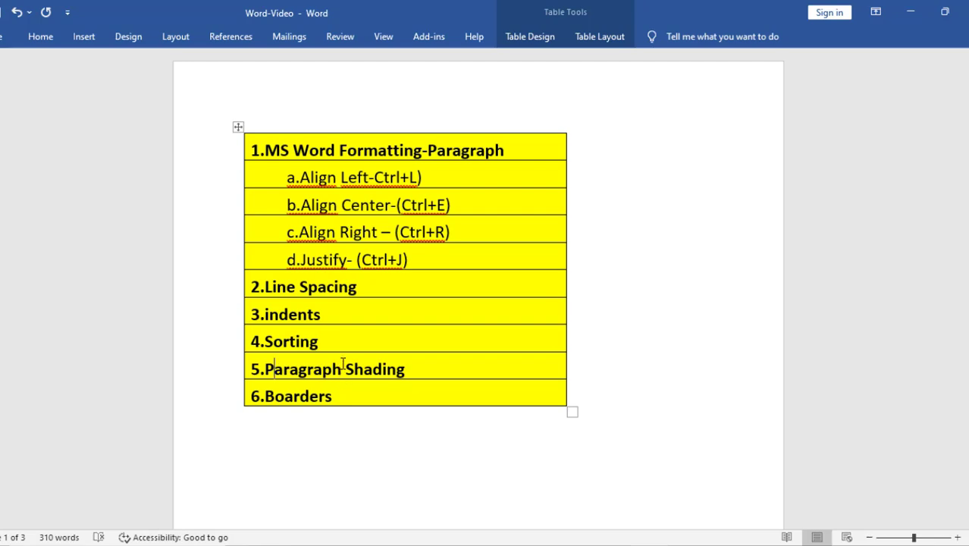
drag(323, 388, 326, 151)
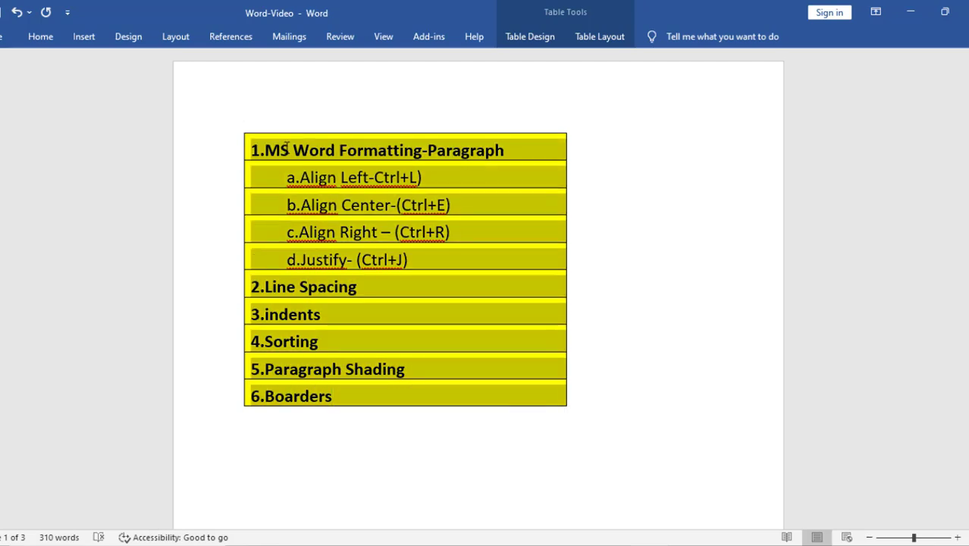
click(616, 297)
Go to page 2 and look over the body paragraph below the MS Word Formatting-Paragraph table at a larger zoom.
scroll(617, 295, down, 5)
scroll(617, 296, down, 4)
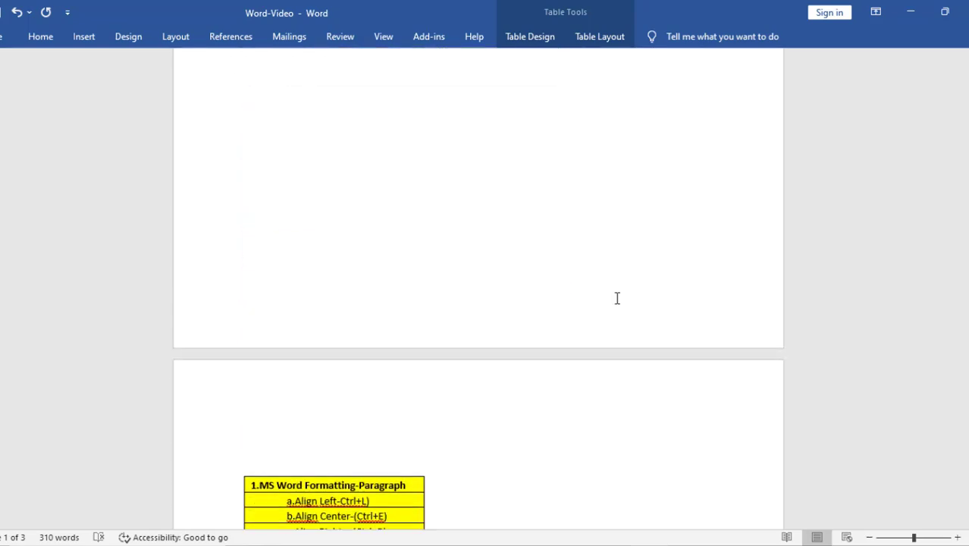
scroll(445, 320, down, 9)
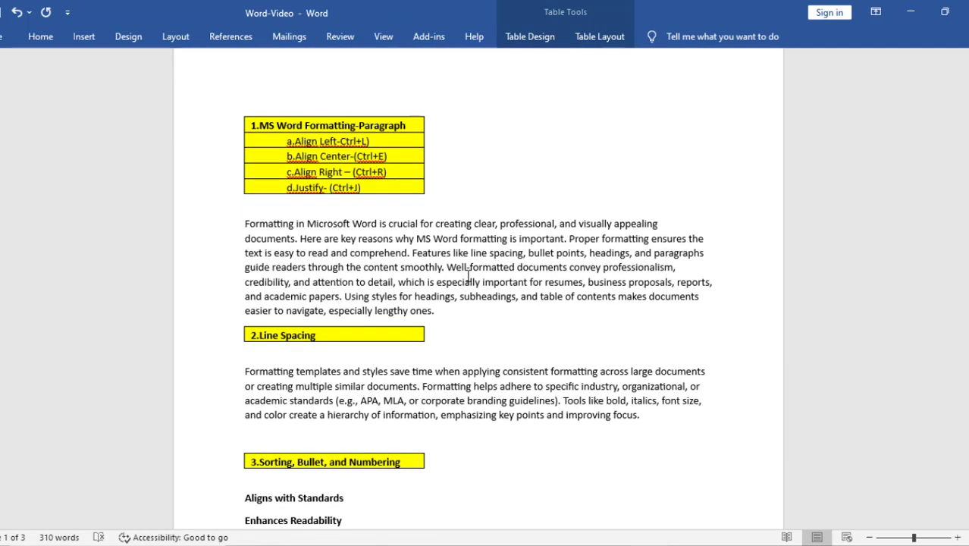
click(386, 253)
ctrl+scroll(388, 254, up, 4)
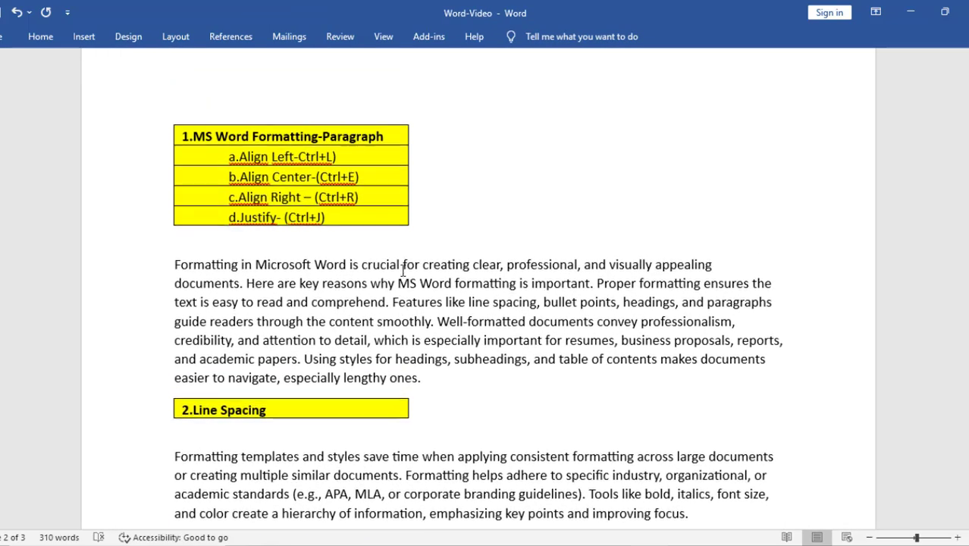
ctrl+scroll(371, 327, up, 1)
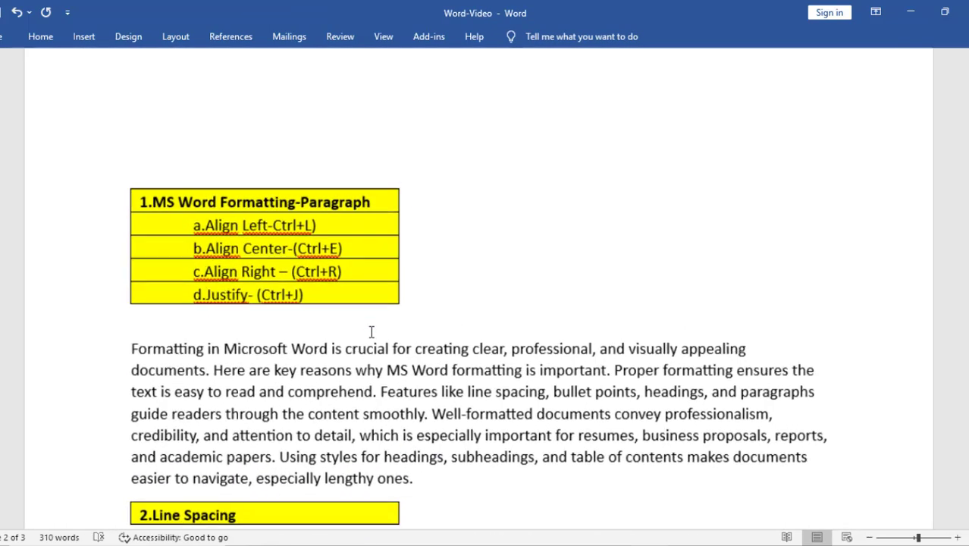
scroll(369, 324, down, 1)
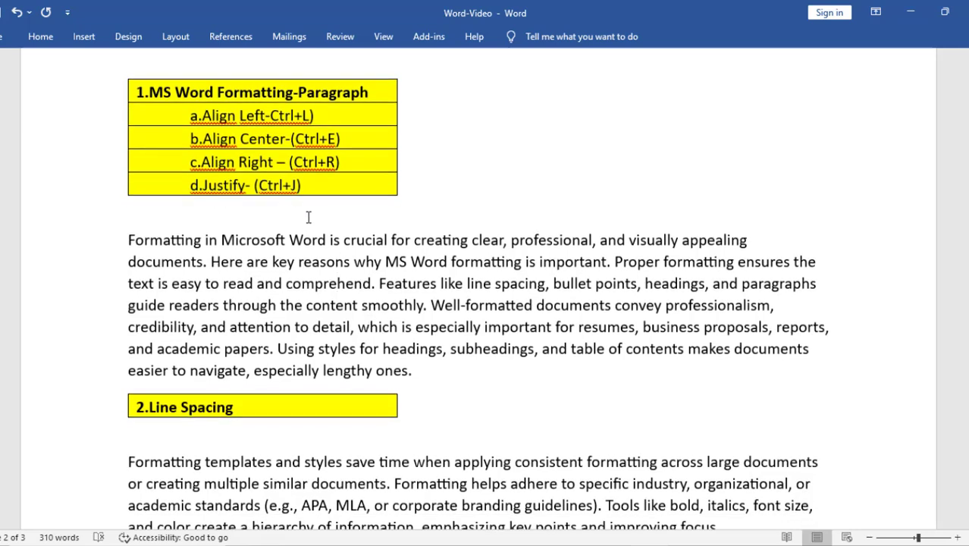
click(291, 253)
drag(128, 239, 418, 370)
click(331, 307)
Examine where each line of the first body paragraph ends, along with the Align Left entry in the table above it.
click(815, 262)
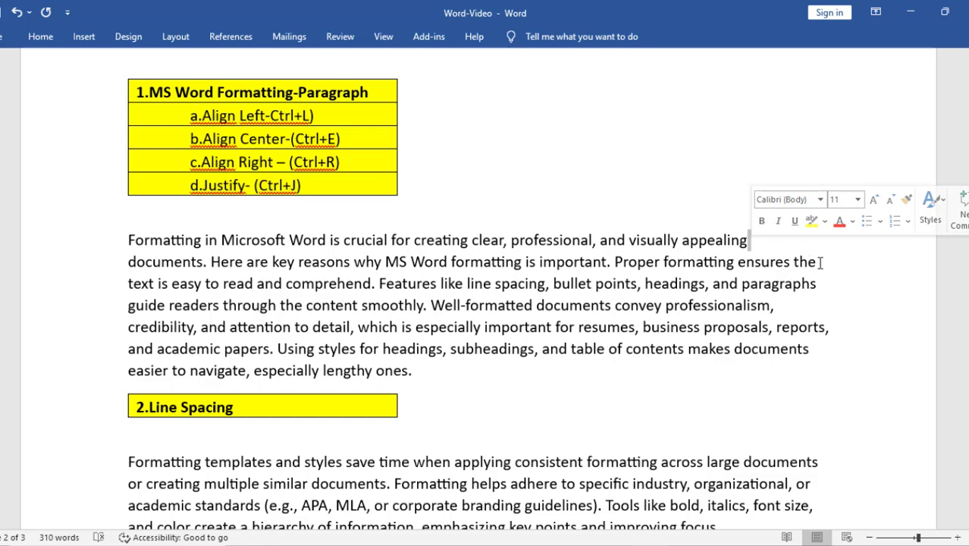
click(830, 283)
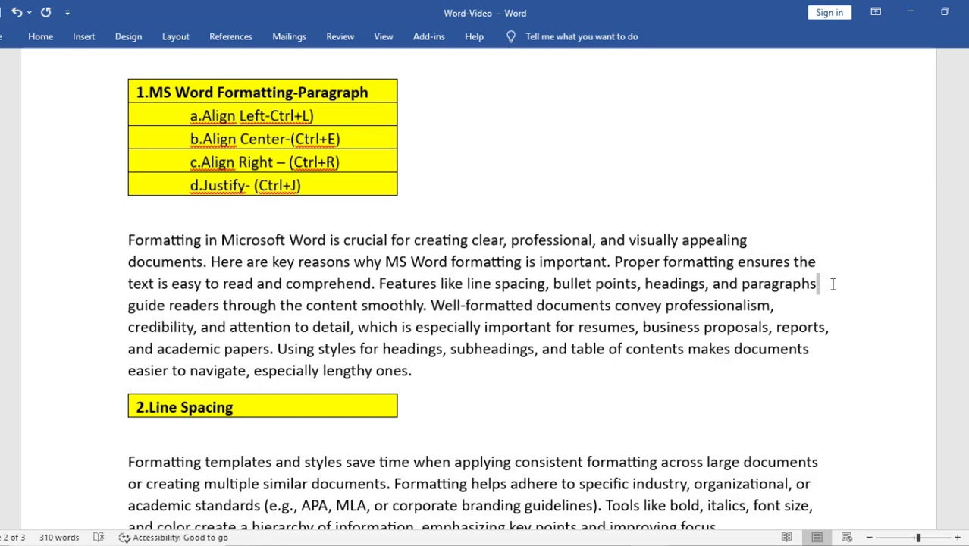
click(832, 311)
drag(855, 332, 821, 352)
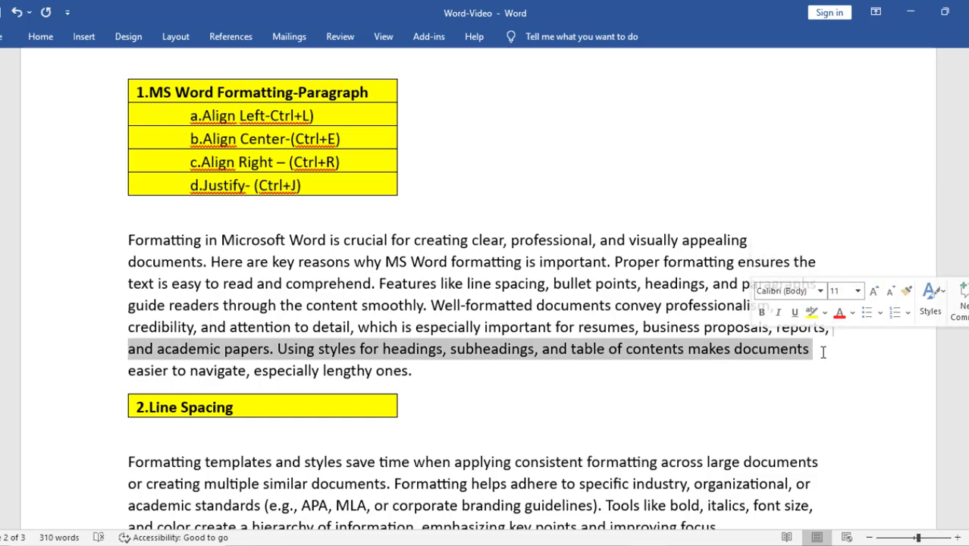
click(826, 353)
click(756, 239)
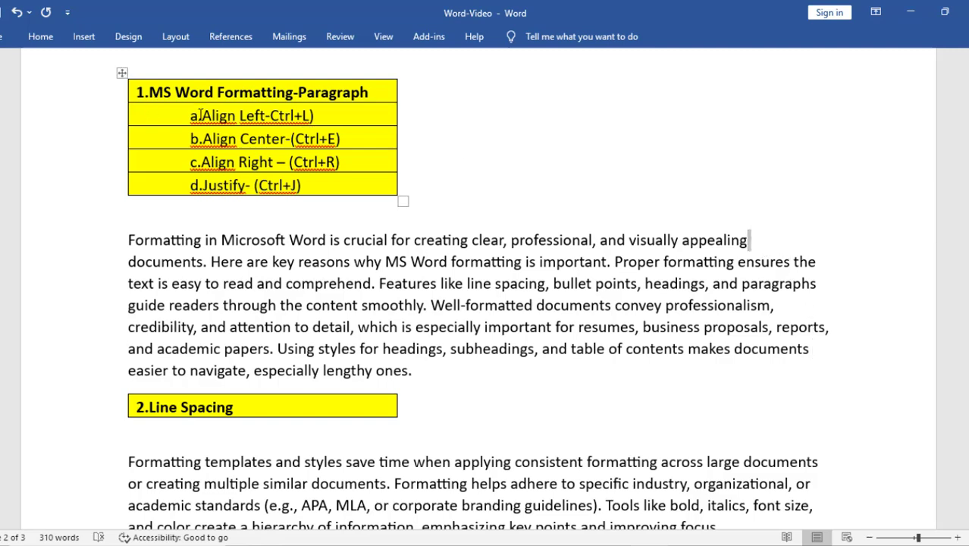
drag(189, 116, 313, 120)
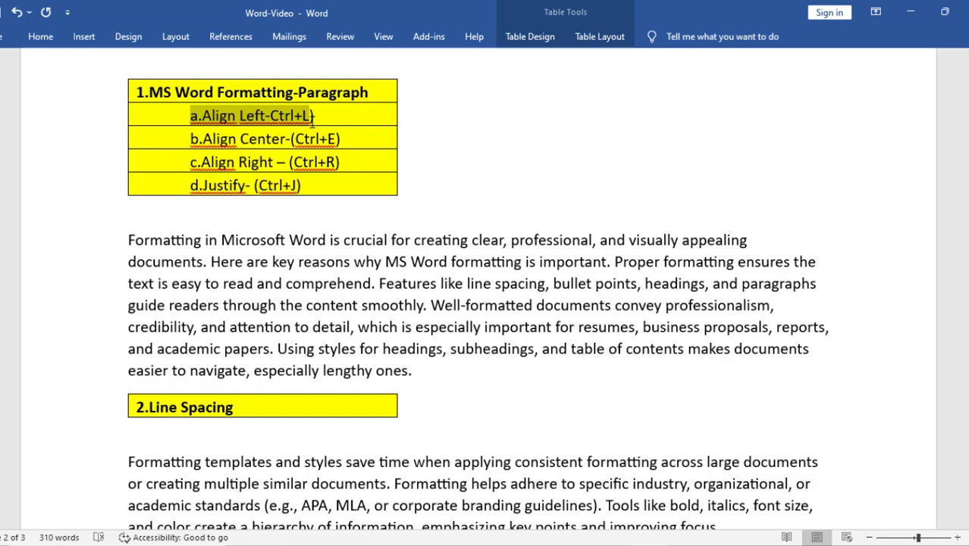
click(236, 254)
click(276, 283)
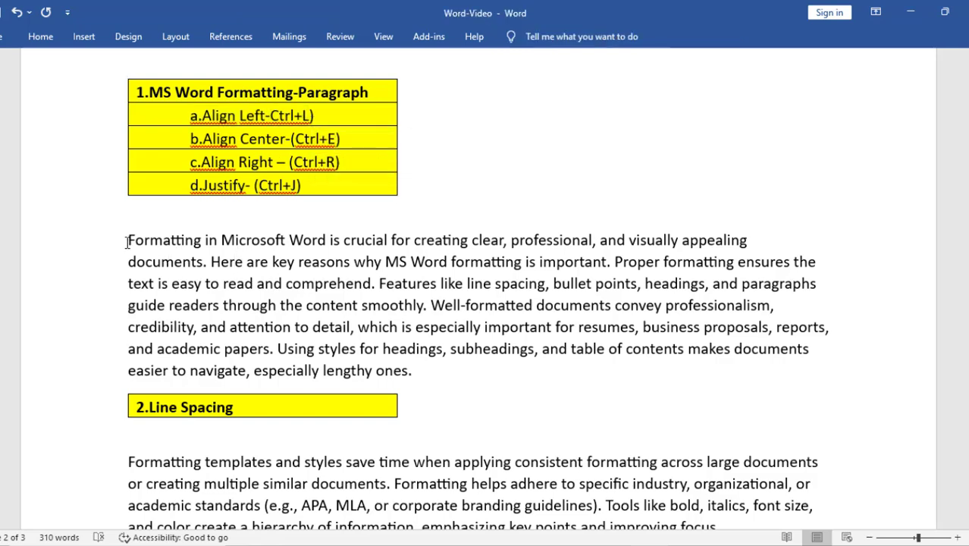
Center-align the whole first body paragraph beginning "Formatting in Microsoft Word".
drag(128, 240, 423, 372)
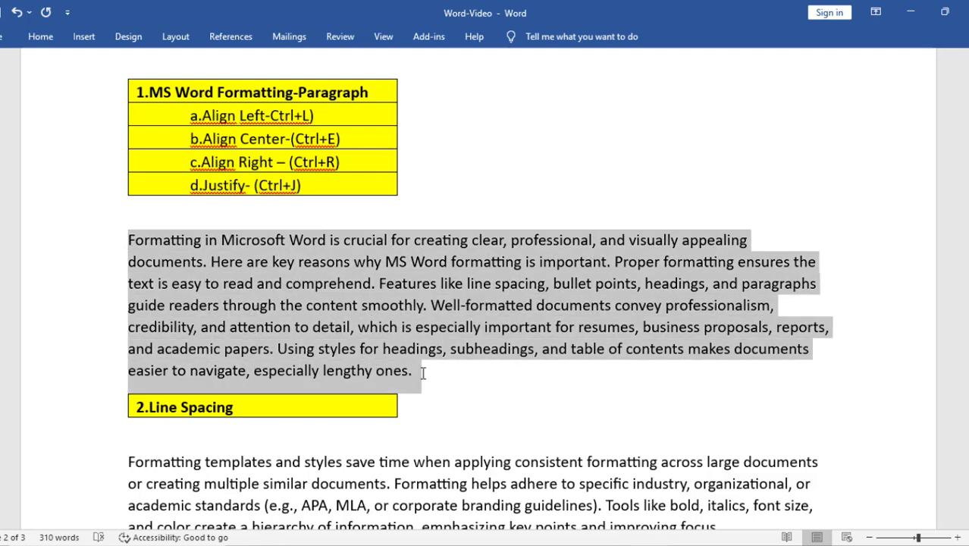
click(41, 38)
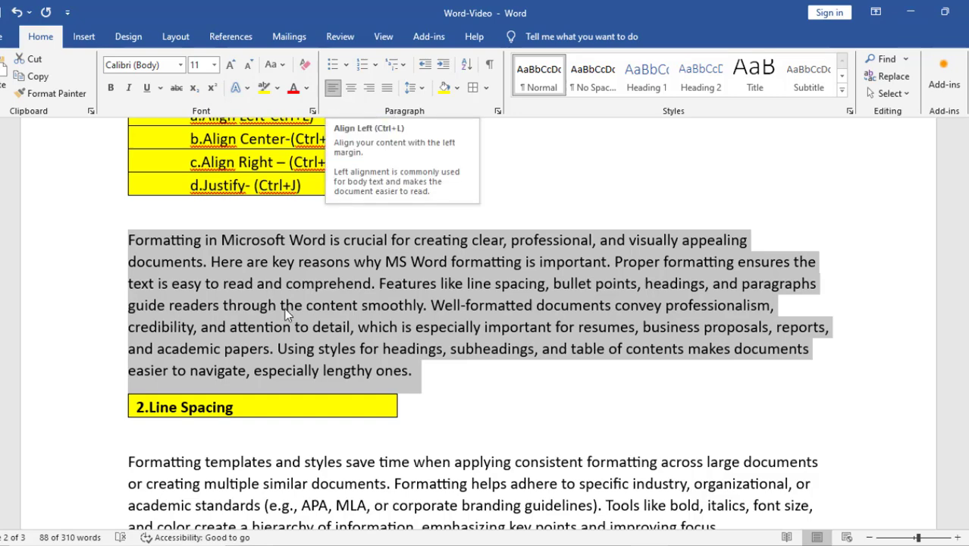
scroll(284, 308, up, 2)
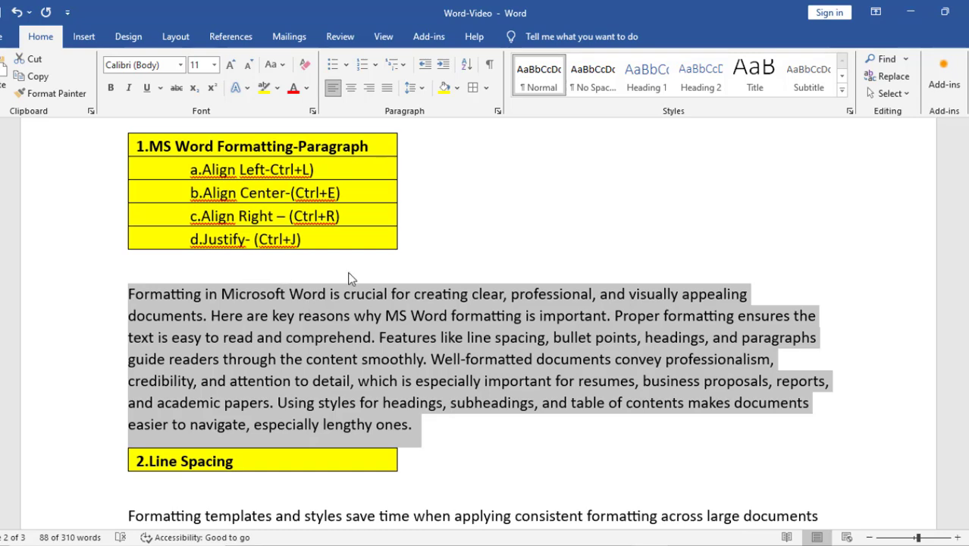
click(353, 90)
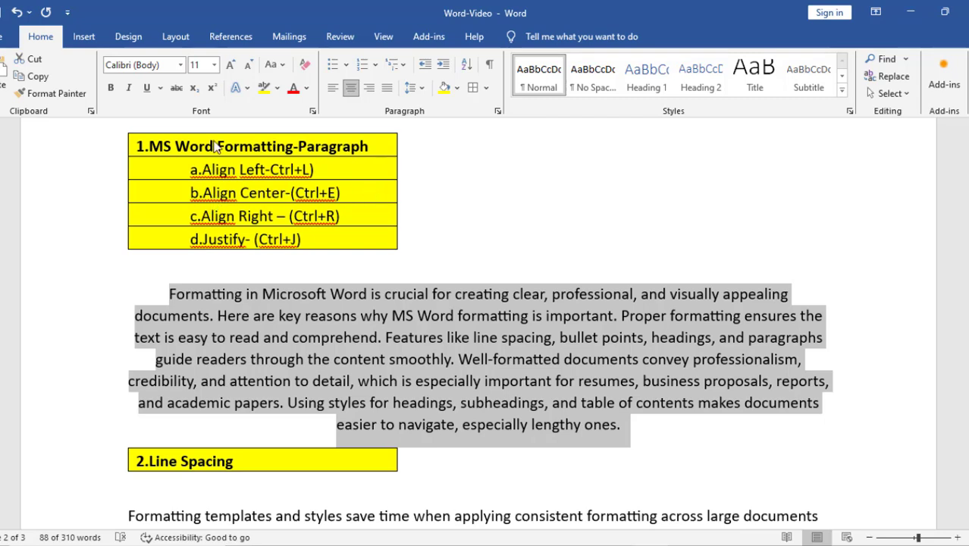
Set the selected paragraph back to left alignment and center it again for comparison.
click(334, 88)
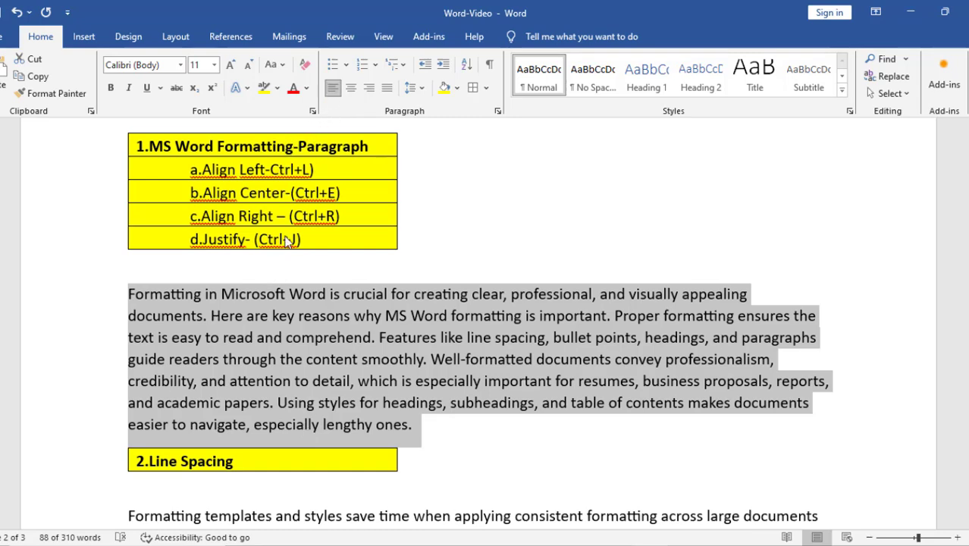
click(333, 90)
click(351, 90)
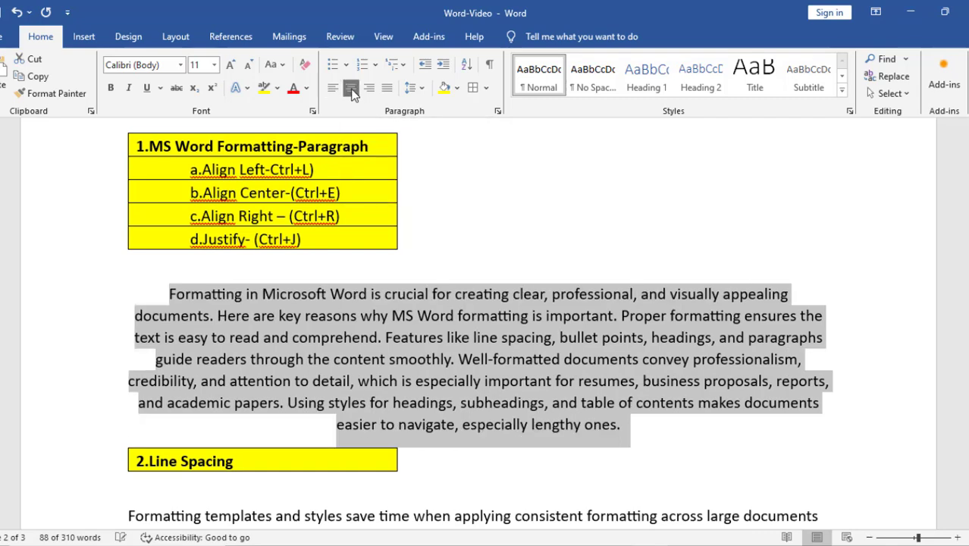
Reselect the whole first body paragraph along with the blank line above it, and right-align the selection.
click(219, 305)
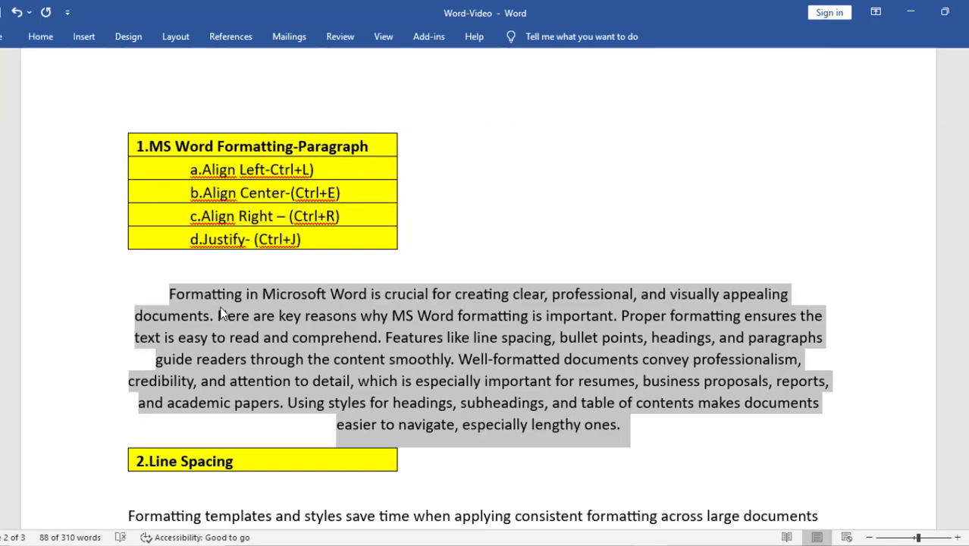
drag(170, 295, 631, 422)
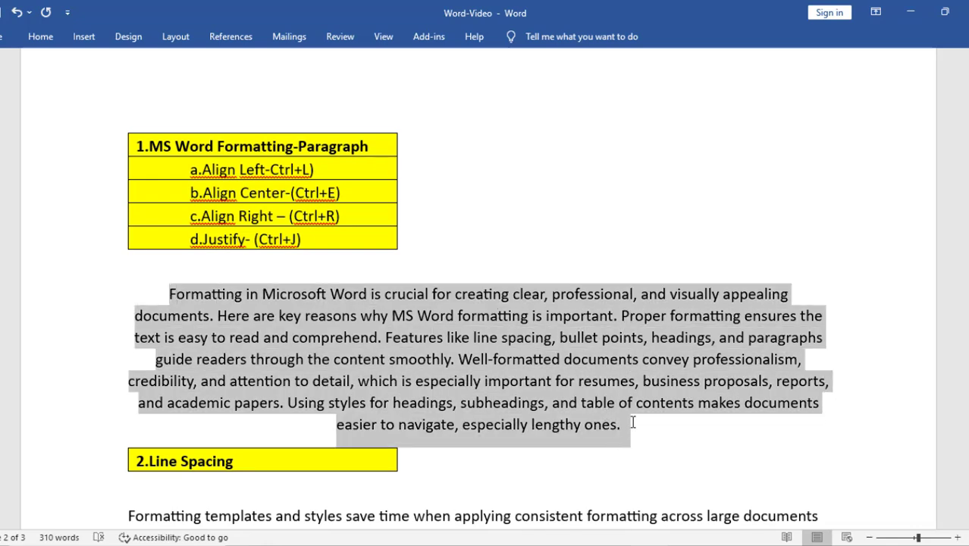
click(169, 295)
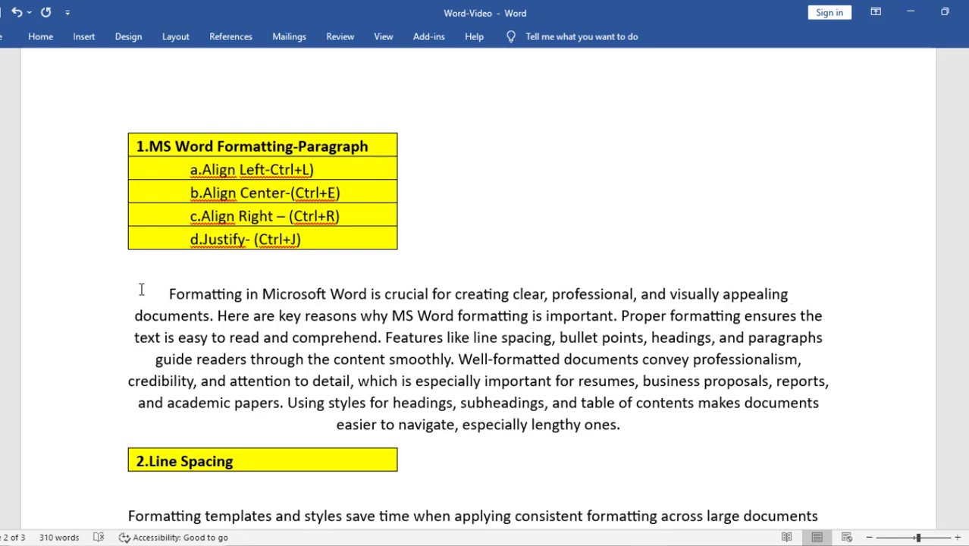
drag(143, 288, 732, 425)
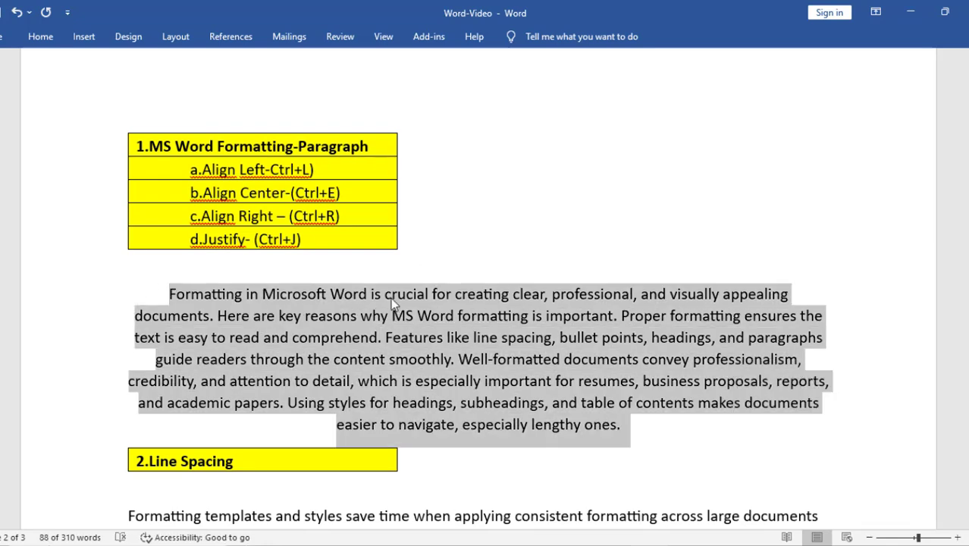
click(319, 318)
drag(135, 266, 660, 418)
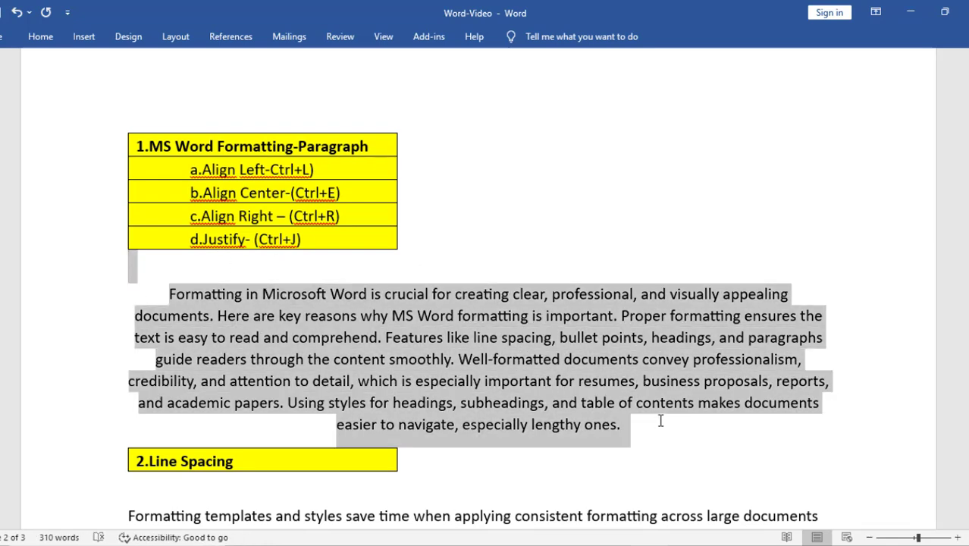
click(42, 39)
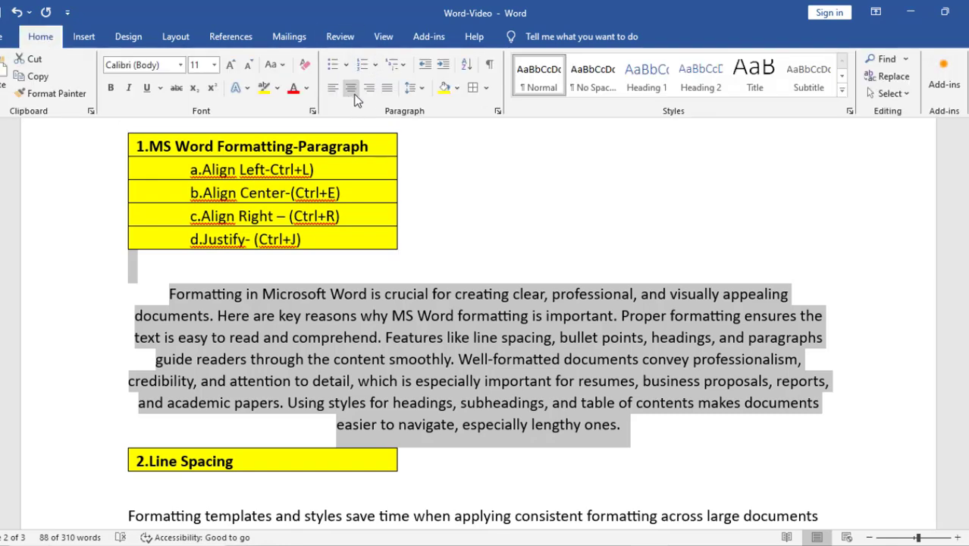
click(369, 90)
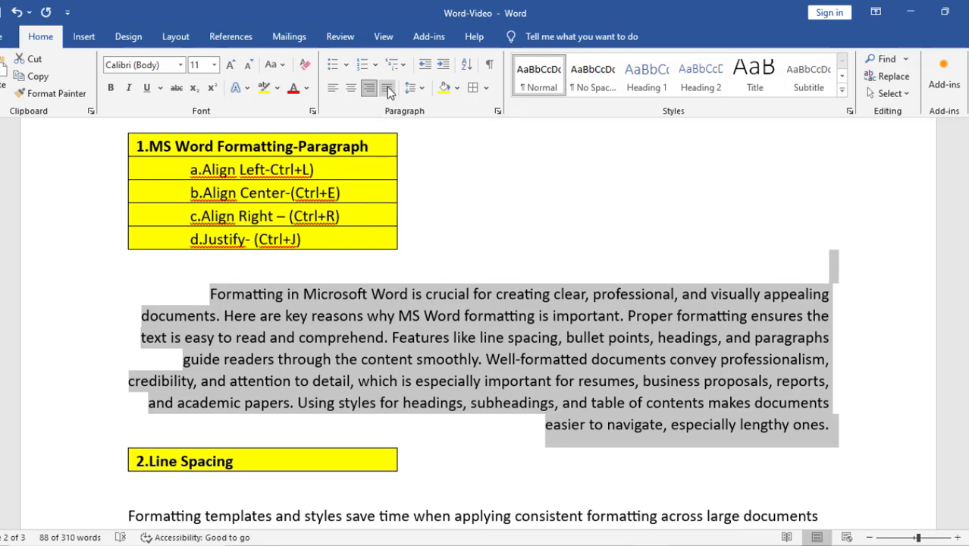
Justify the selected first body paragraph and check both edges of its lines.
click(386, 89)
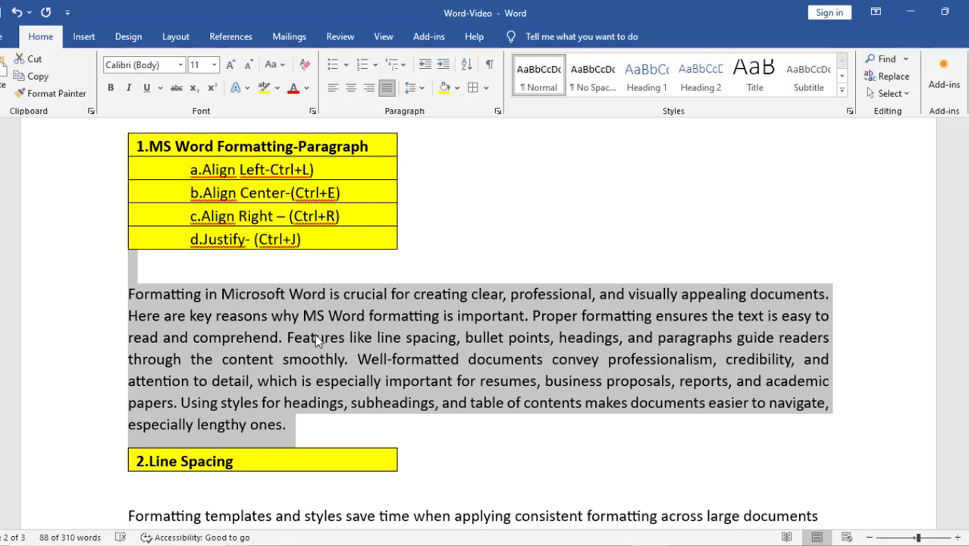
key(ctrl+F1)
drag(129, 294, 839, 398)
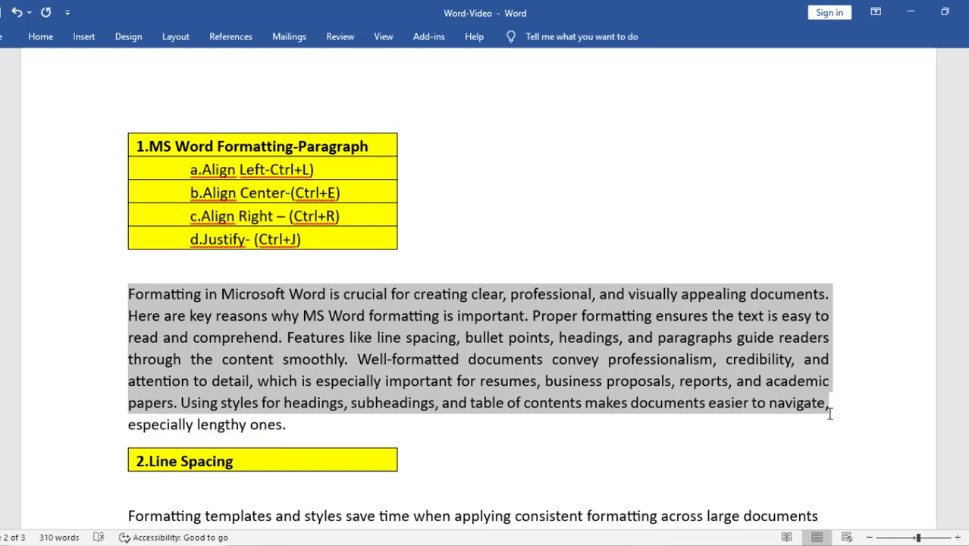
click(836, 310)
drag(825, 297, 840, 298)
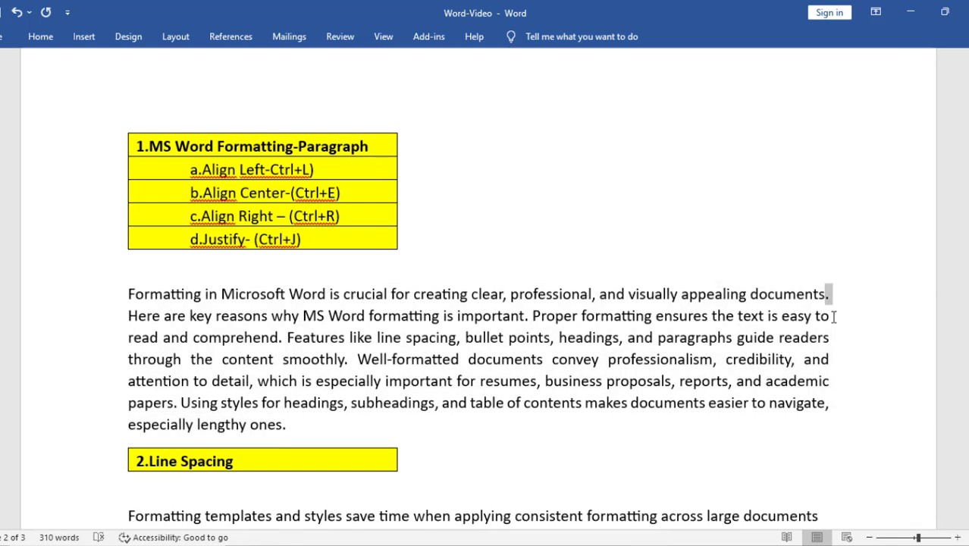
click(833, 316)
click(230, 334)
drag(120, 300, 277, 424)
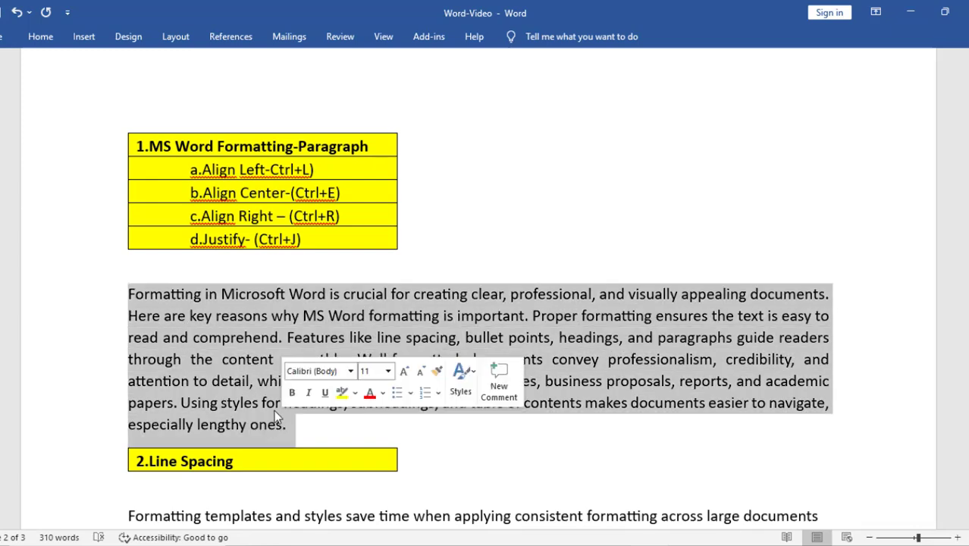
click(230, 308)
Look over the alignment table, the first body paragraph and the 2.Line Spacing section below it.
scroll(230, 308, down, 5)
scroll(229, 309, up, 3)
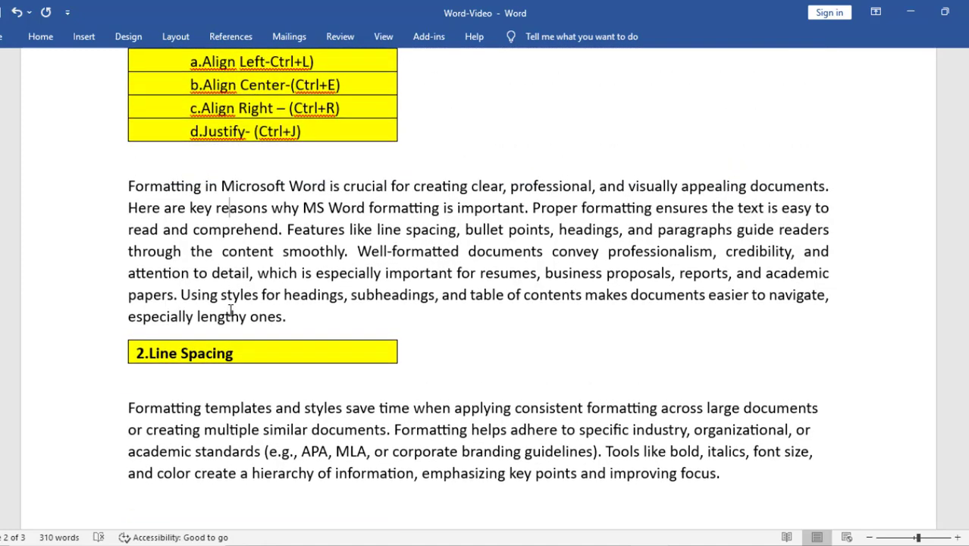
scroll(230, 310, up, 1)
scroll(223, 299, down, 1)
scroll(242, 280, down, 2)
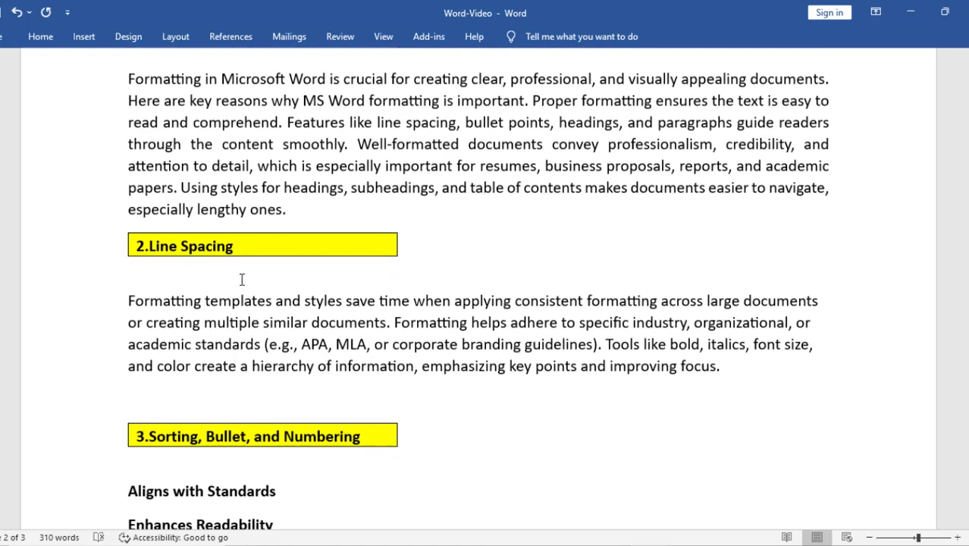
scroll(242, 279, up, 6)
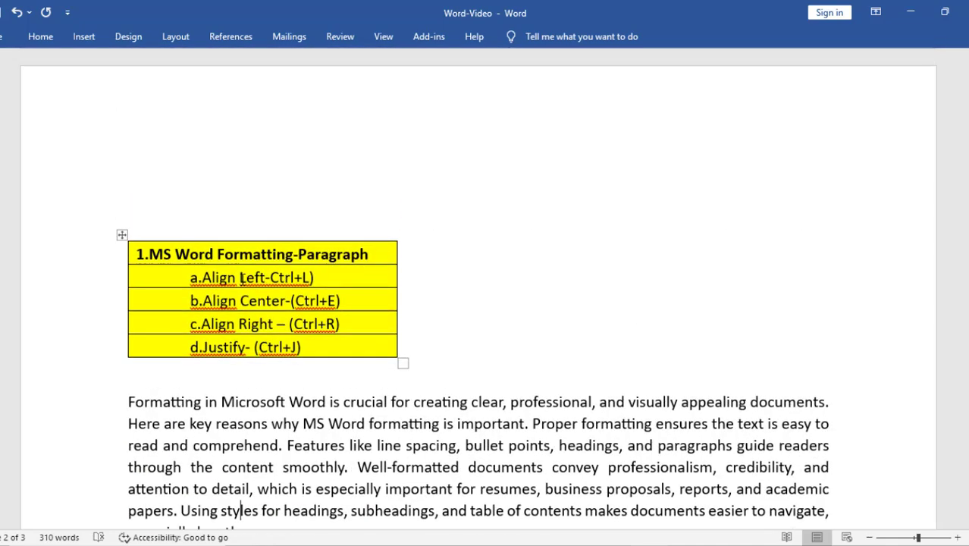
scroll(244, 282, down, 3)
scroll(248, 285, down, 2)
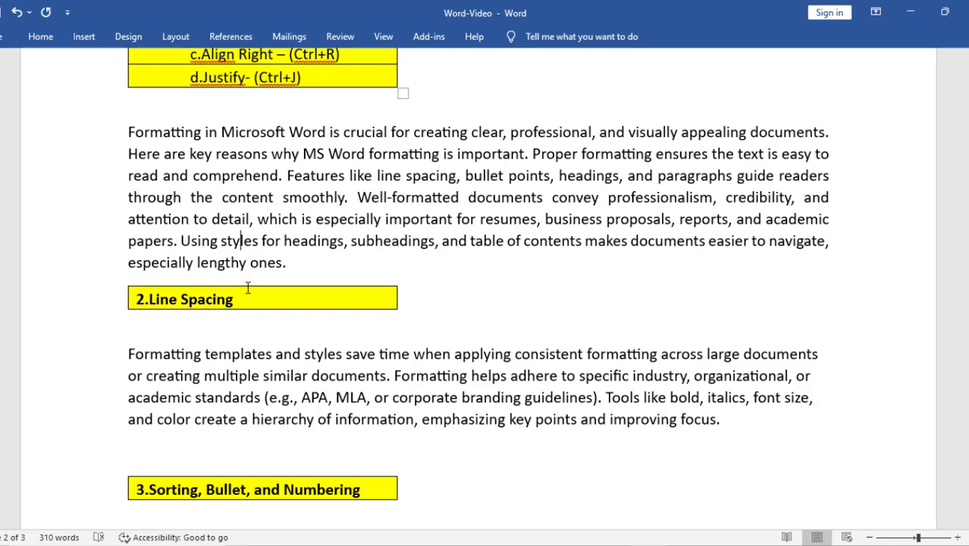
Select the whole paragraph beginning "Formatting templates" under 2.Line Spacing and open its paragraph settings.
right_click(246, 285)
click(178, 356)
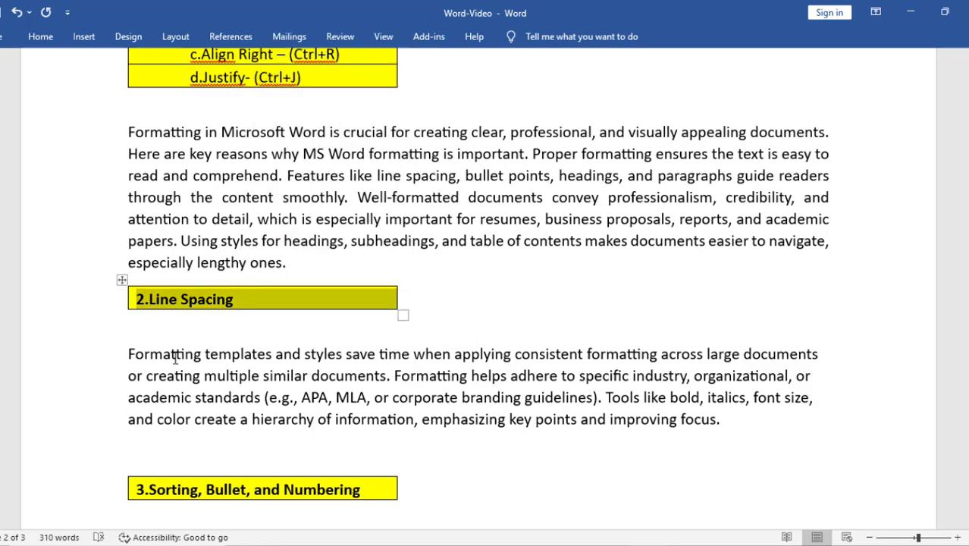
click(160, 354)
scroll(152, 354, down, 1)
key(ctrl+Right)
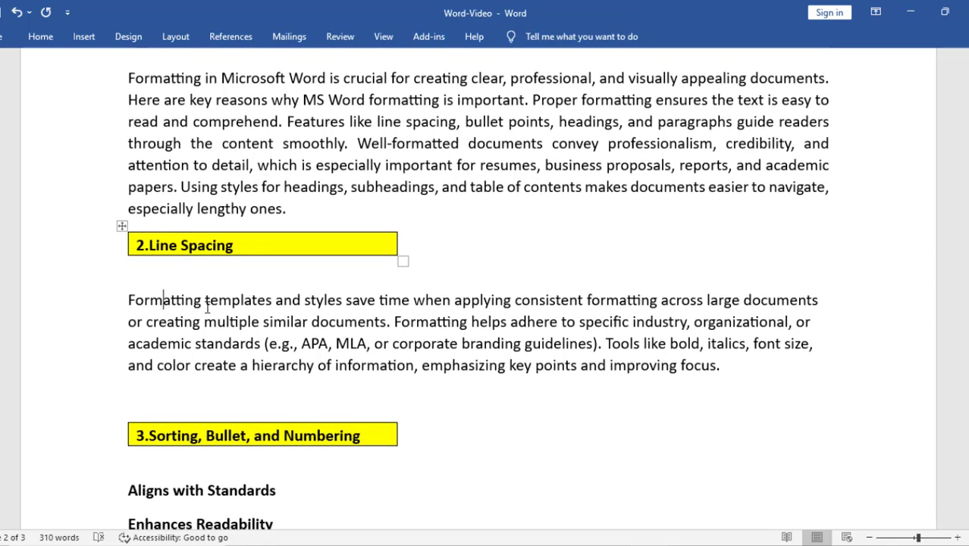
scroll(158, 129, down, 3)
drag(127, 138, 742, 217)
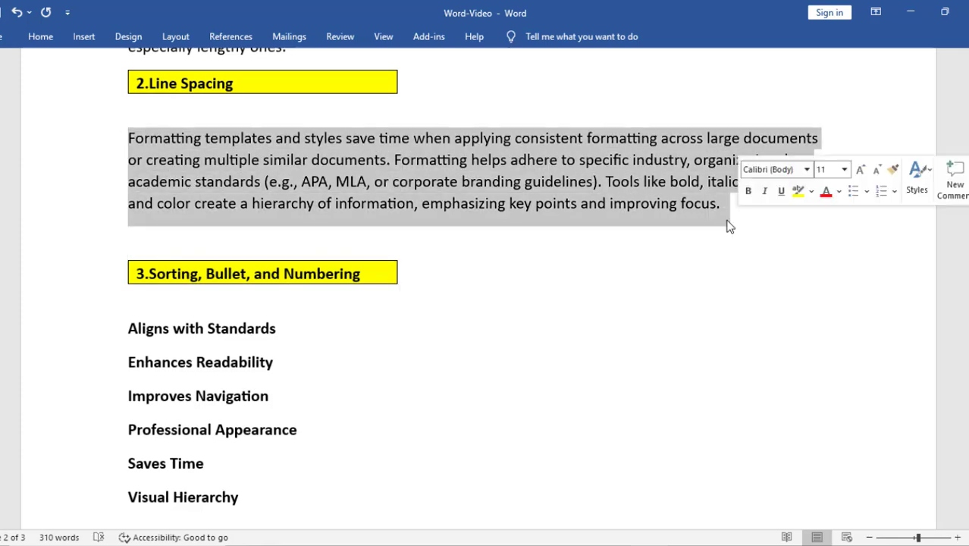
click(40, 36)
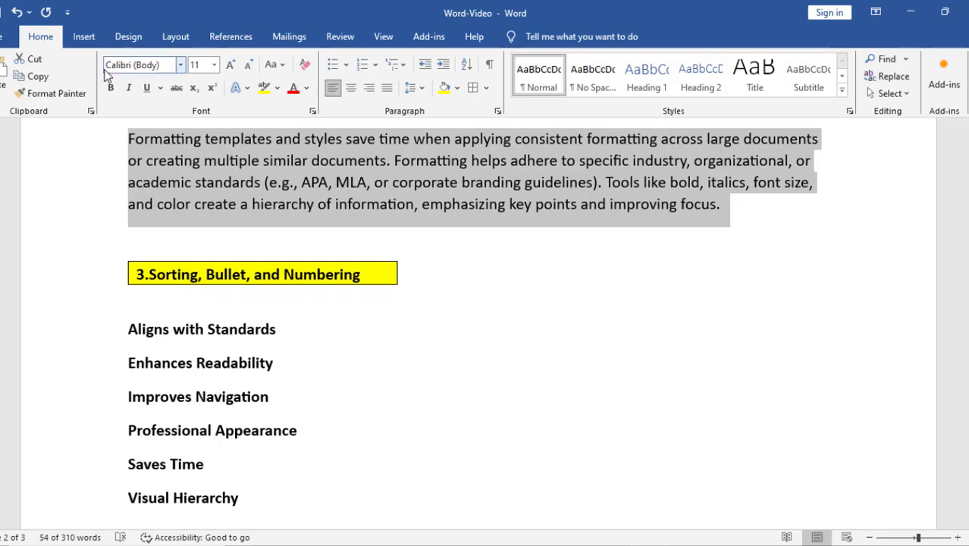
click(498, 112)
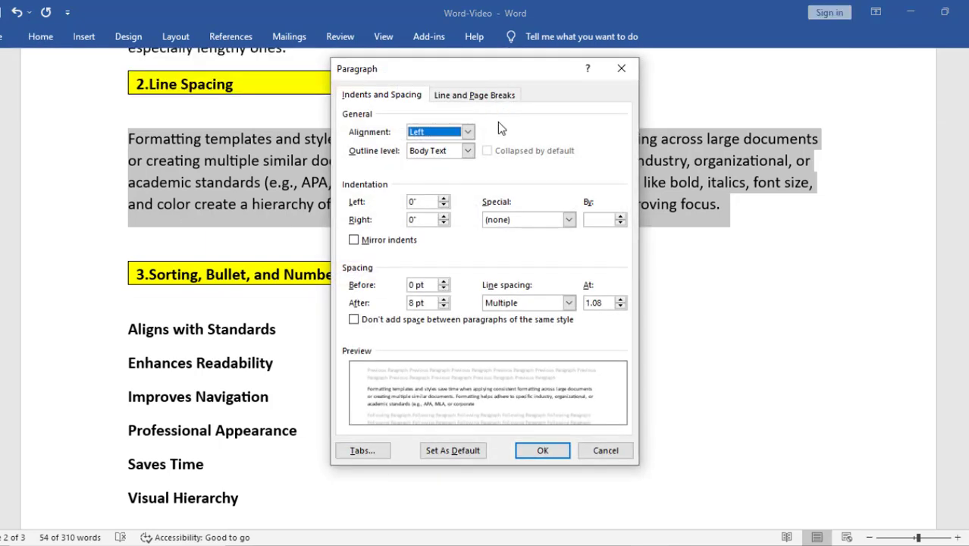
click(616, 69)
click(36, 41)
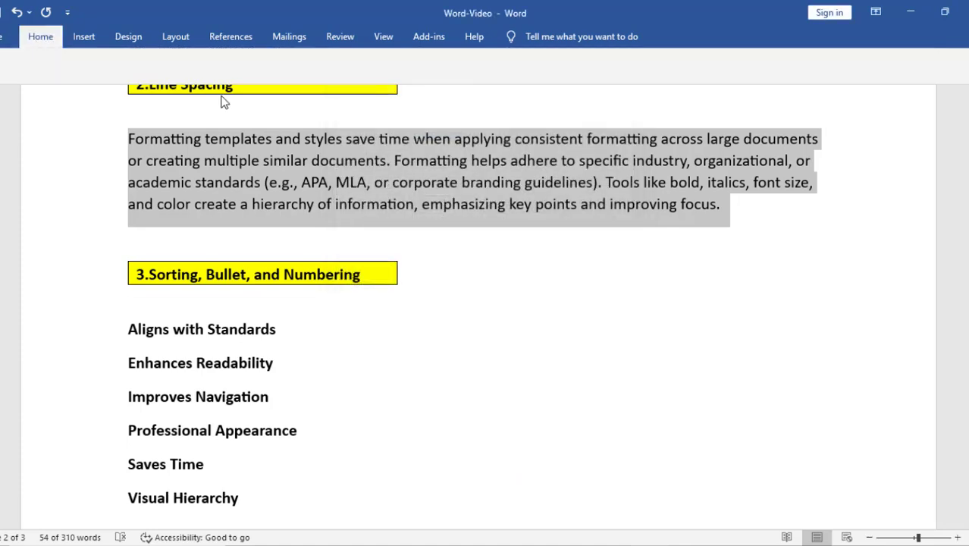
click(498, 112)
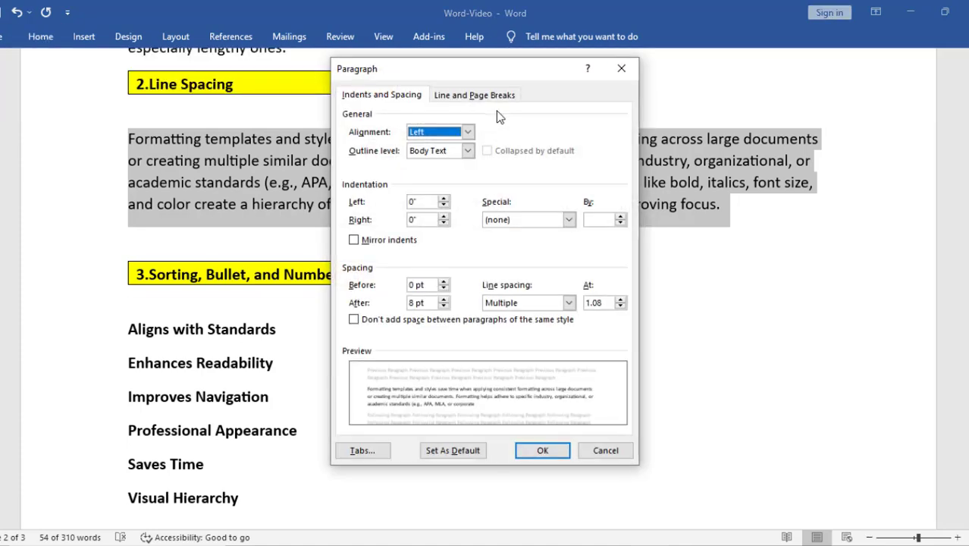
Try spacing-after values from 0 pt up to 36 pt for the selected paragraph and settle on 6 pt.
click(444, 306)
click(444, 305)
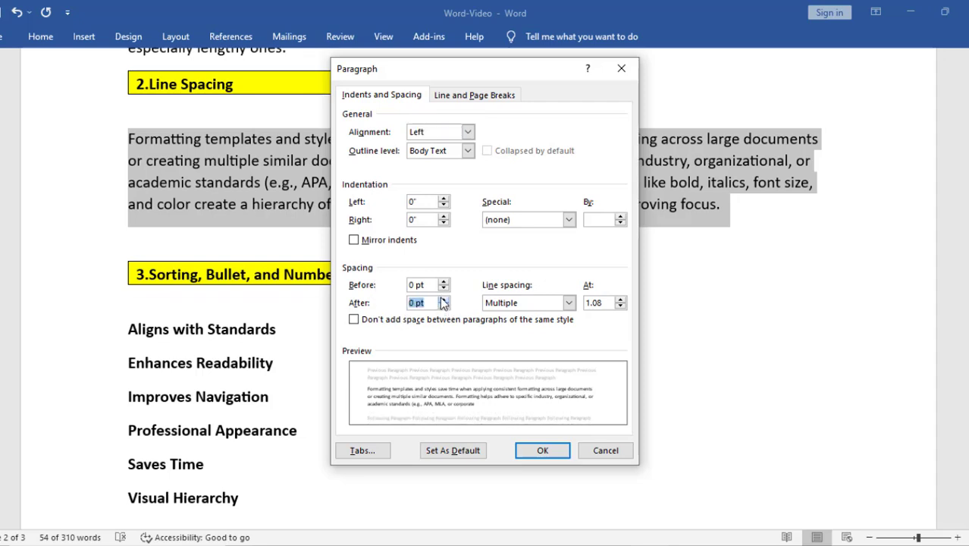
click(444, 299)
click(444, 298)
click(444, 299)
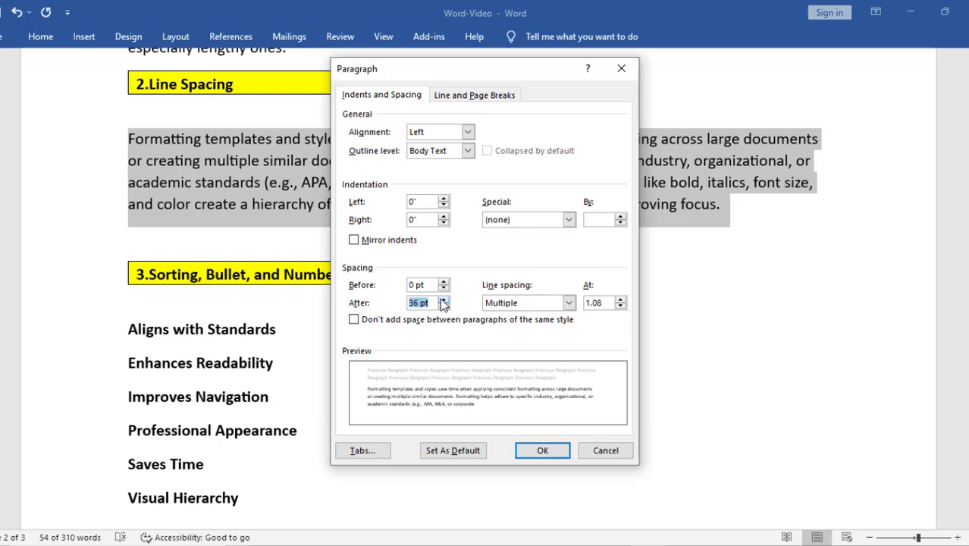
click(443, 306)
click(443, 306)
click(443, 307)
click(444, 306)
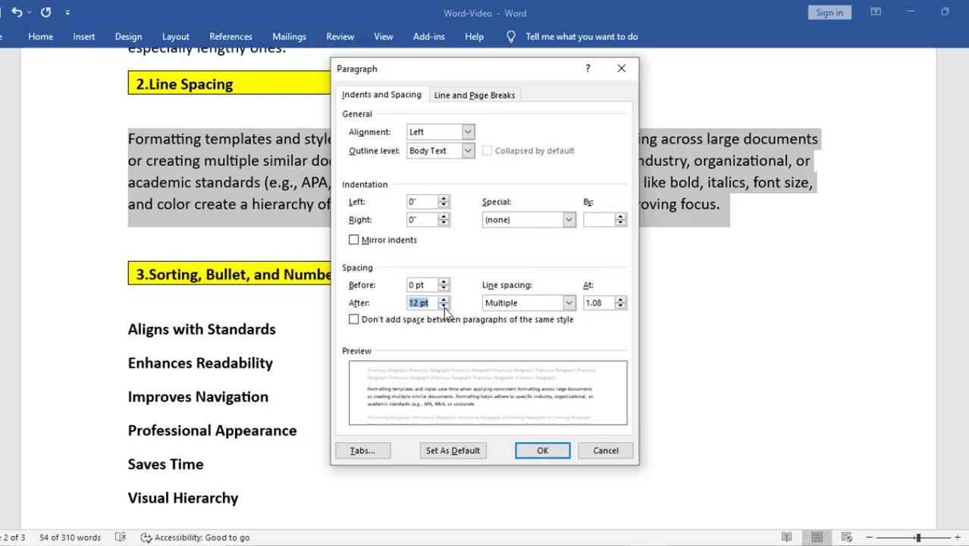
click(443, 306)
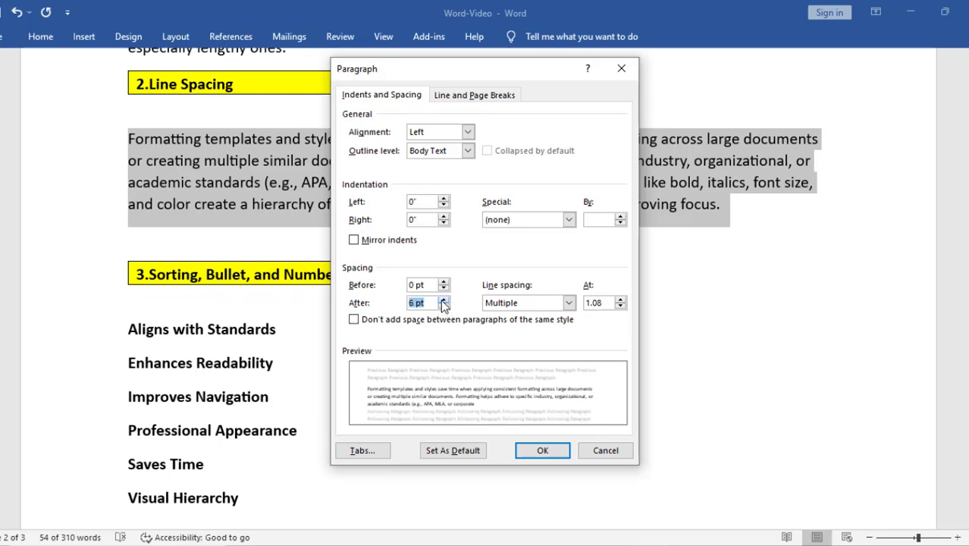
click(443, 300)
click(443, 306)
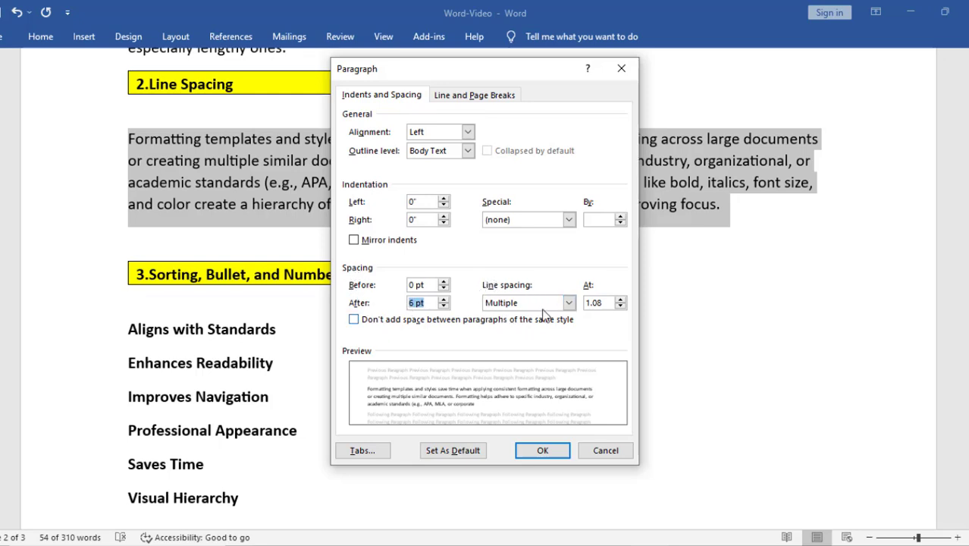
Set the line spacing of the selected paragraph to Single and apply the paragraph settings.
click(568, 304)
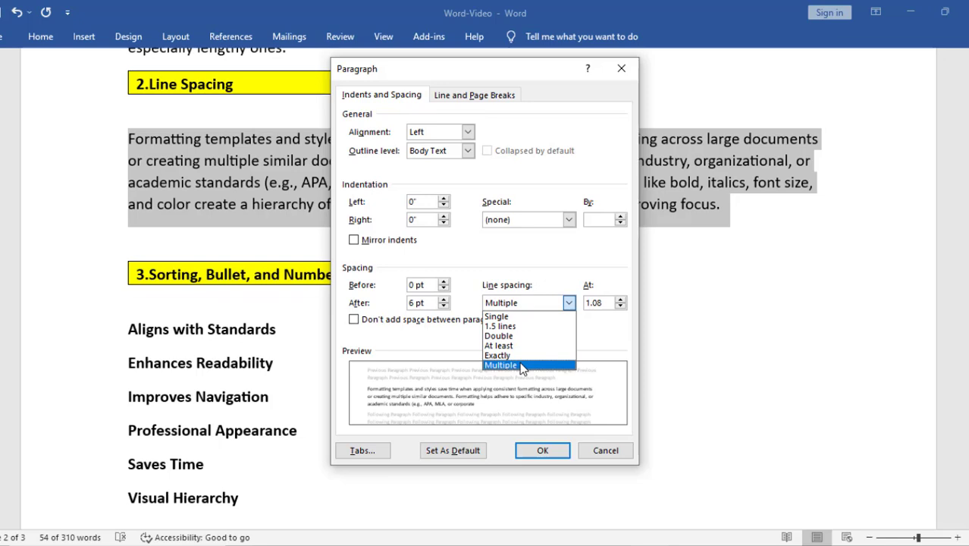
click(509, 318)
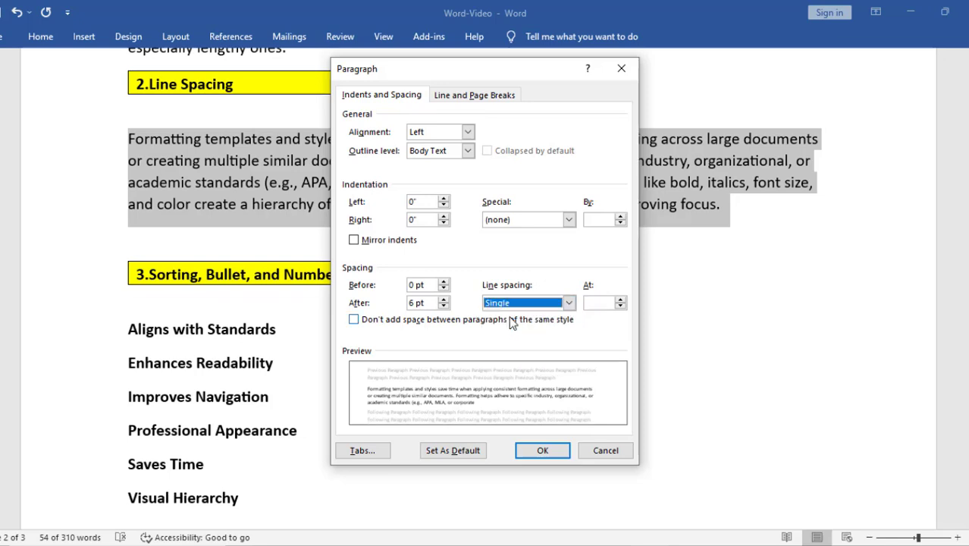
click(541, 452)
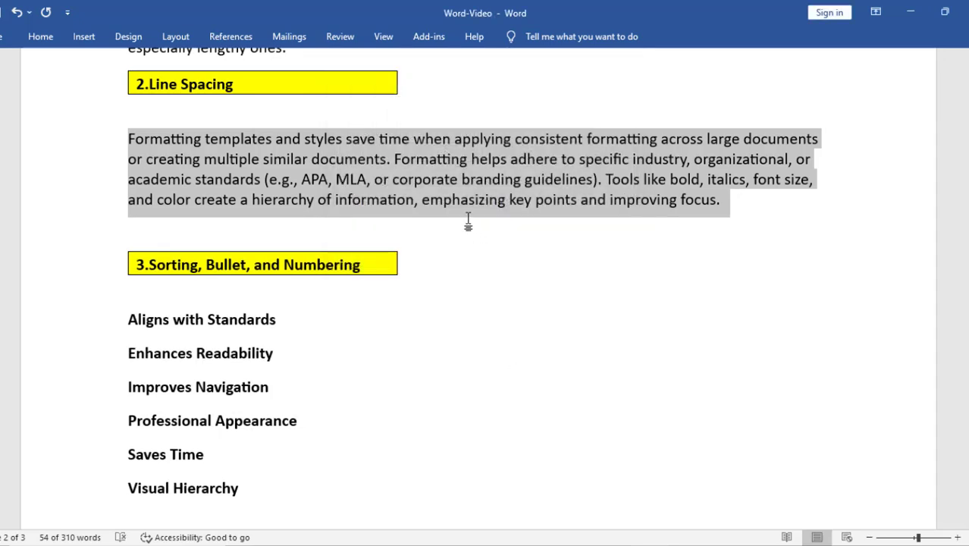
Set the line spacing of the "Formatting templates" paragraph to 1.5 lines and apply it.
drag(128, 138, 724, 201)
click(42, 36)
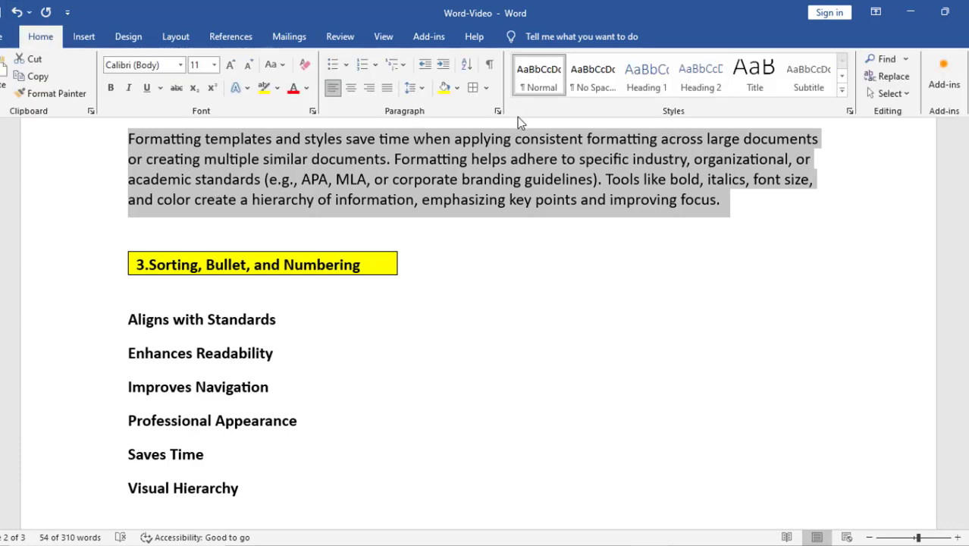
click(500, 115)
click(508, 302)
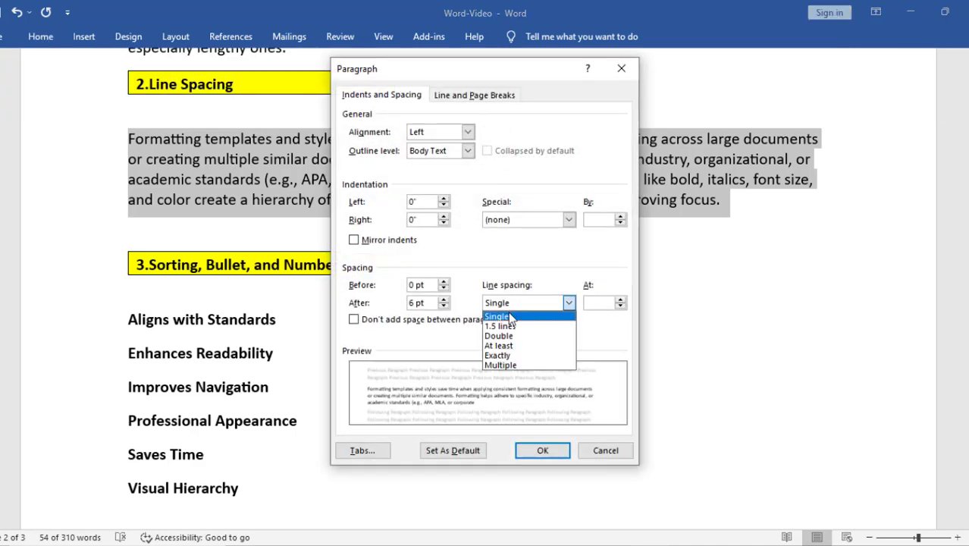
click(509, 327)
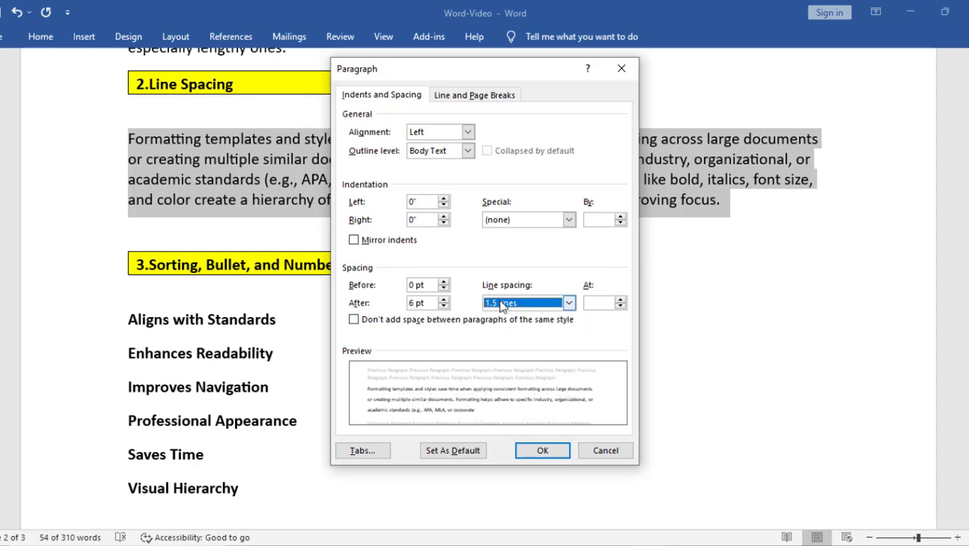
click(499, 304)
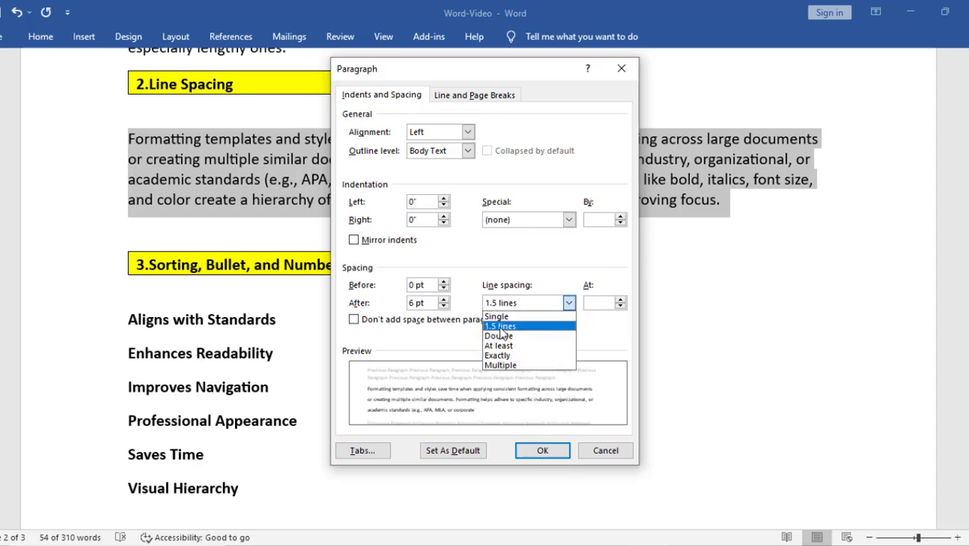
click(501, 327)
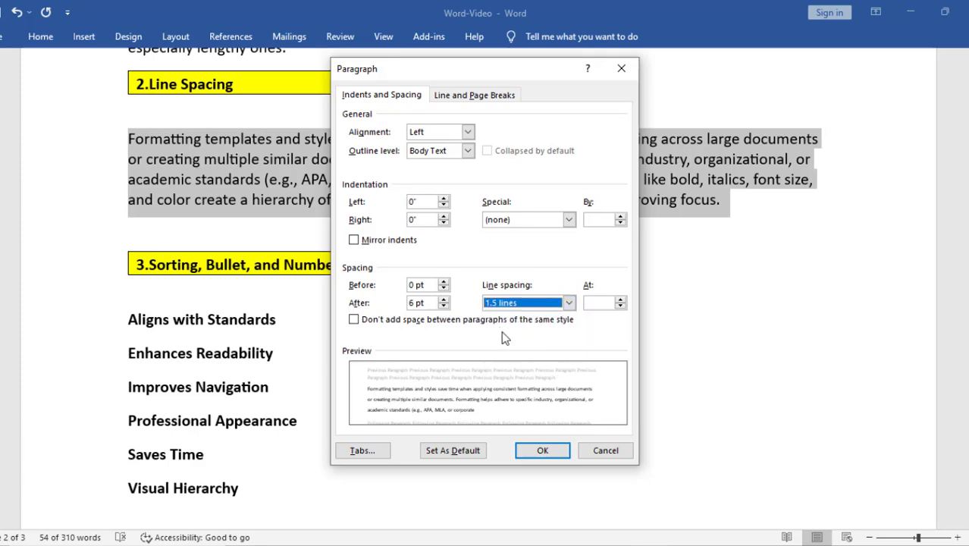
click(562, 454)
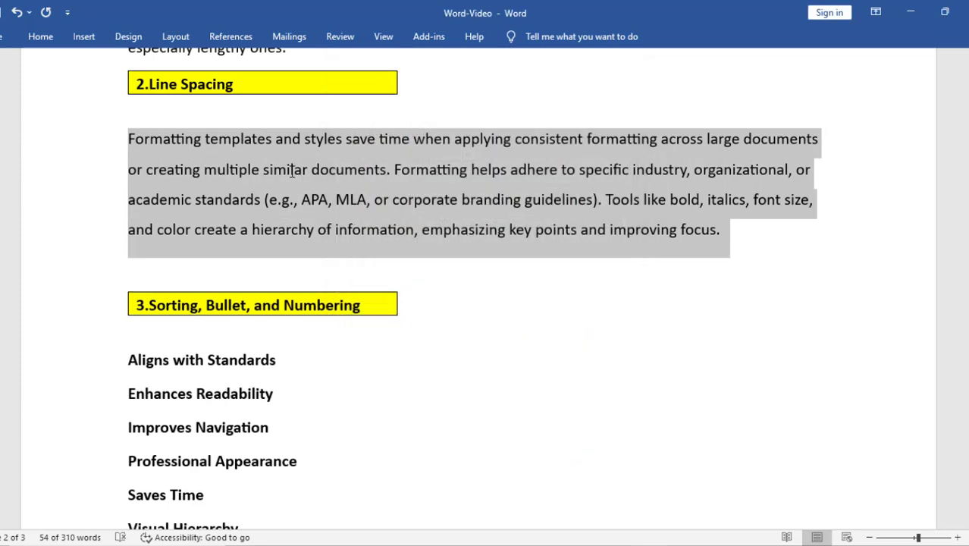
Reselect the whole paragraph under 2.Line Spacing and apply Double line spacing to it.
click(301, 169)
drag(130, 139, 784, 232)
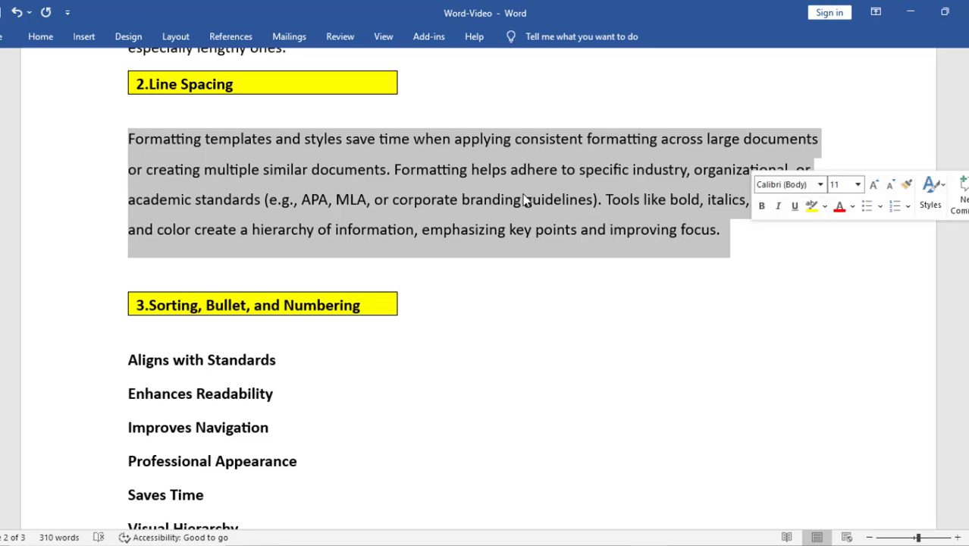
click(154, 154)
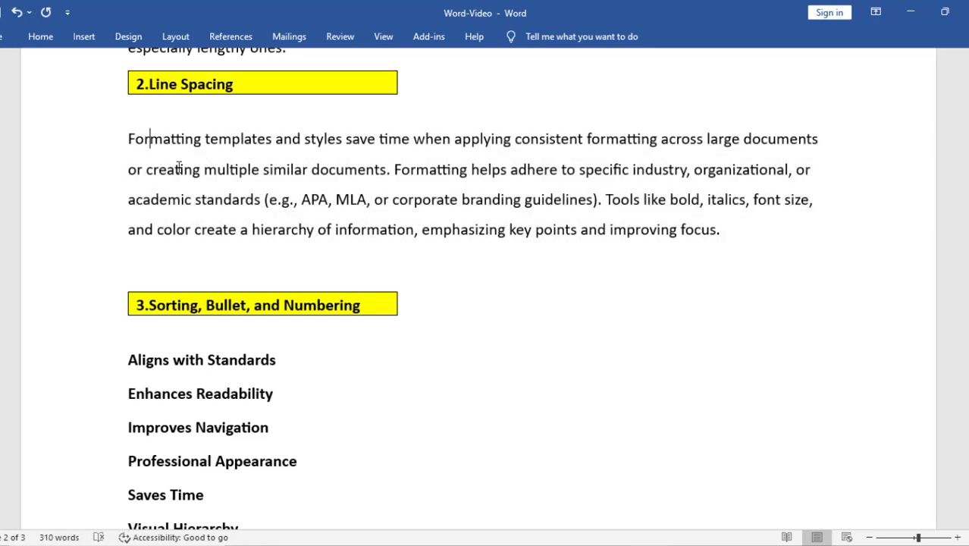
drag(130, 139, 735, 223)
click(43, 40)
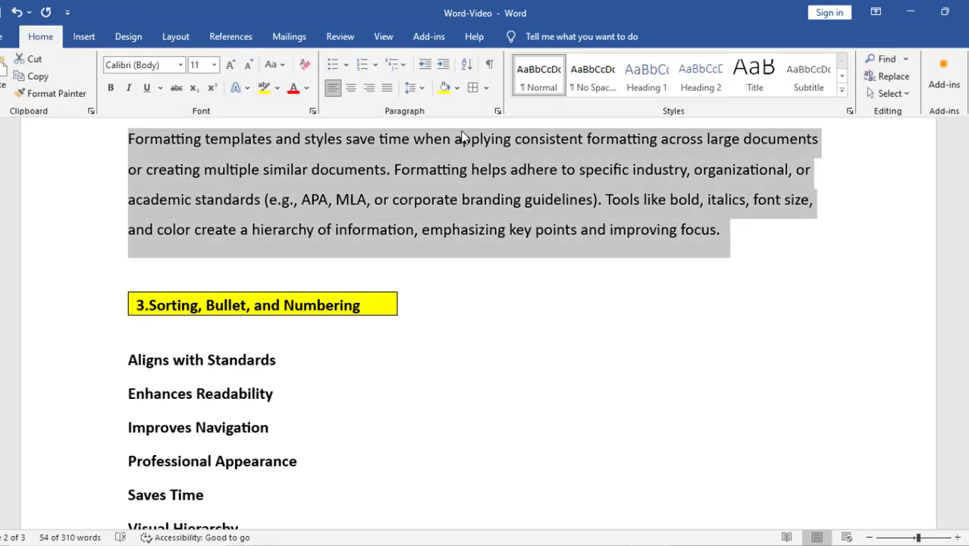
click(497, 115)
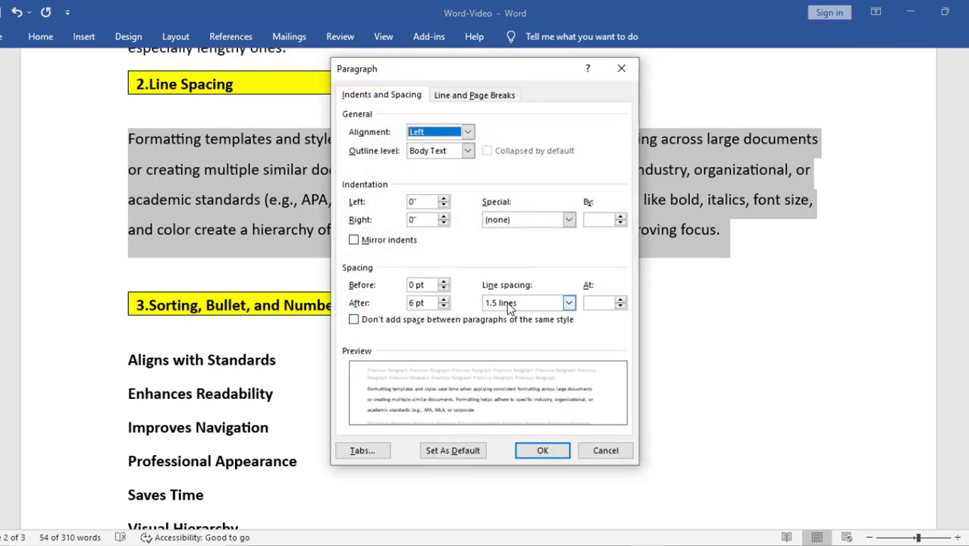
click(512, 303)
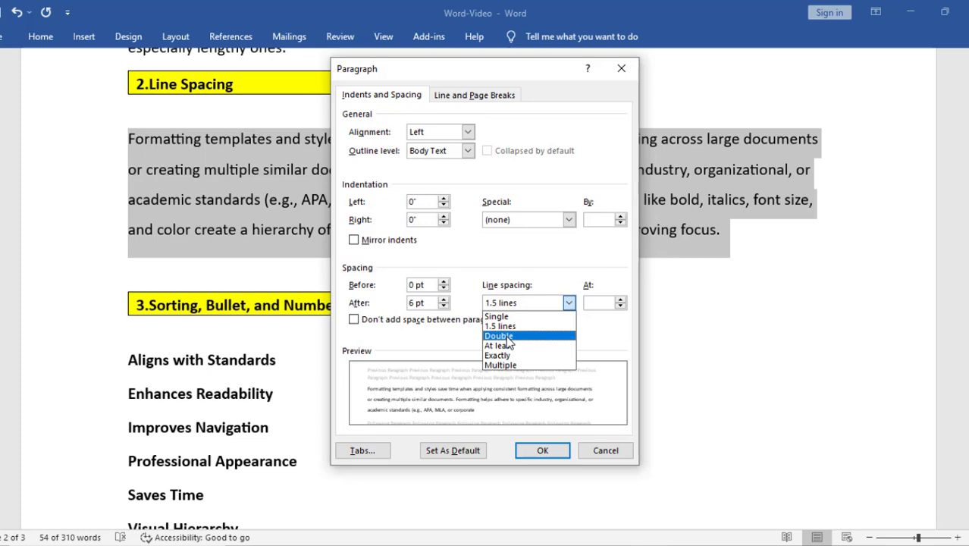
click(507, 336)
click(554, 453)
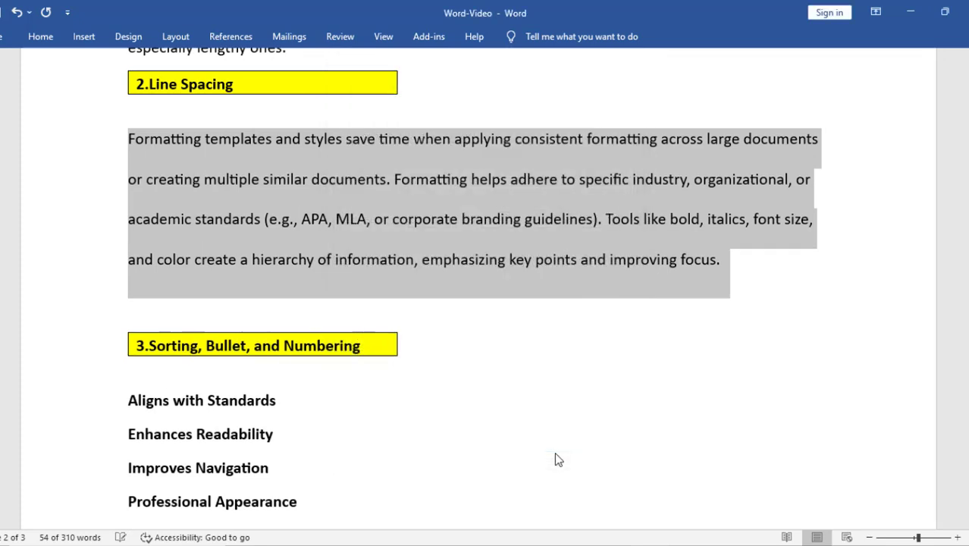
Change the selected paragraph's line spacing to At least and apply the paragraph settings.
click(40, 36)
click(498, 112)
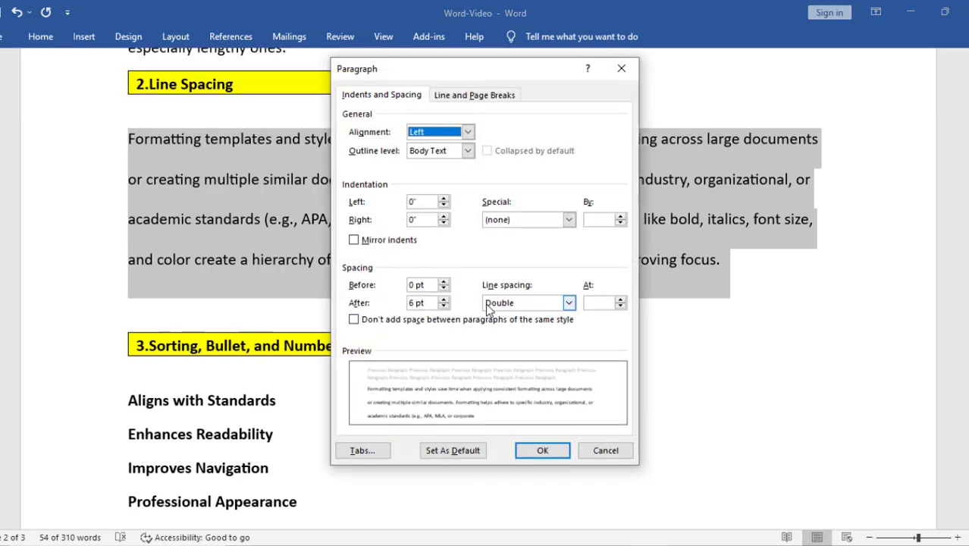
click(501, 303)
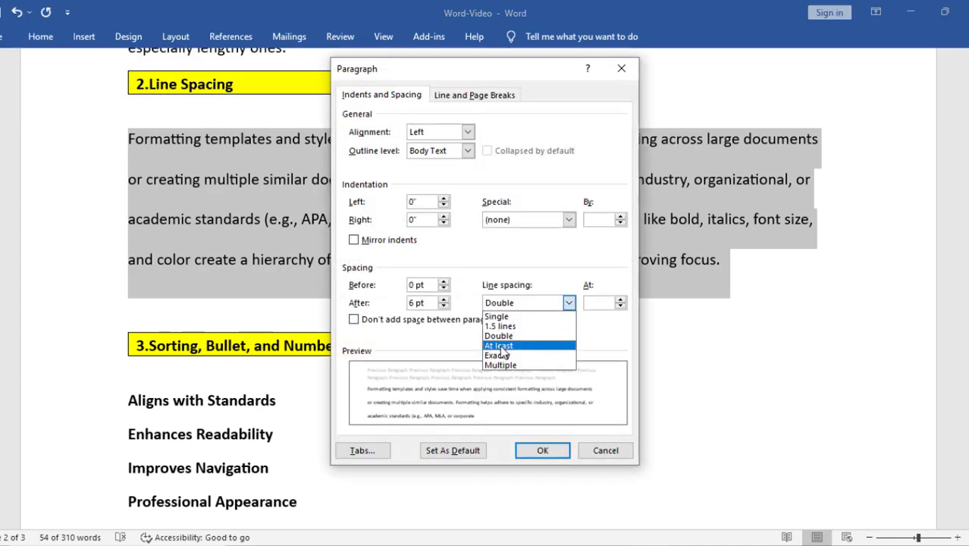
click(501, 345)
click(543, 451)
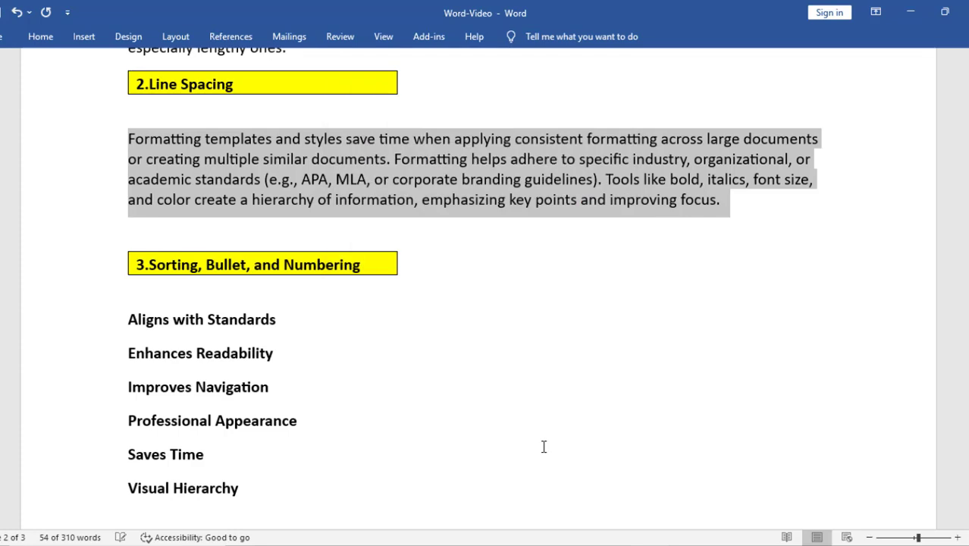
Change the selected paragraph's line spacing to Exactly 12 pt and apply it.
click(34, 38)
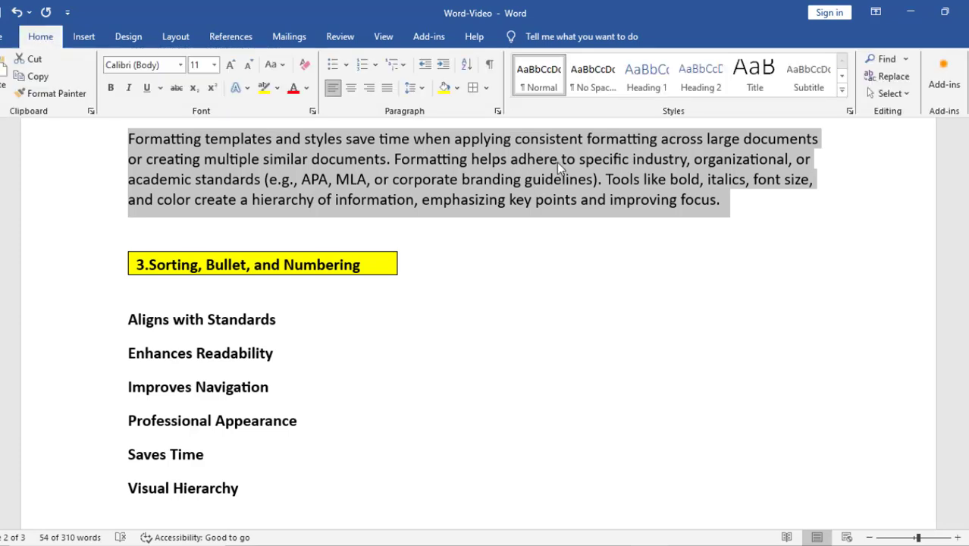
click(497, 111)
click(515, 303)
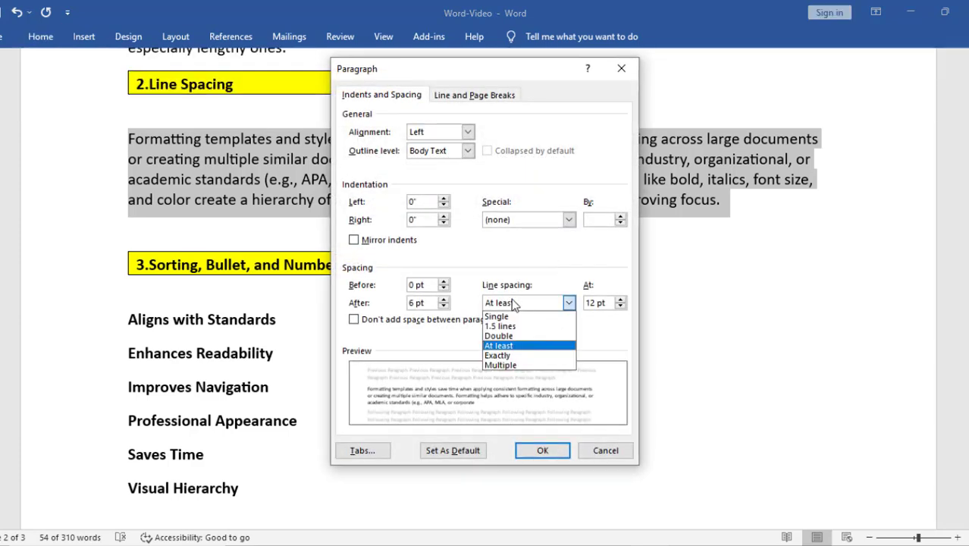
click(519, 356)
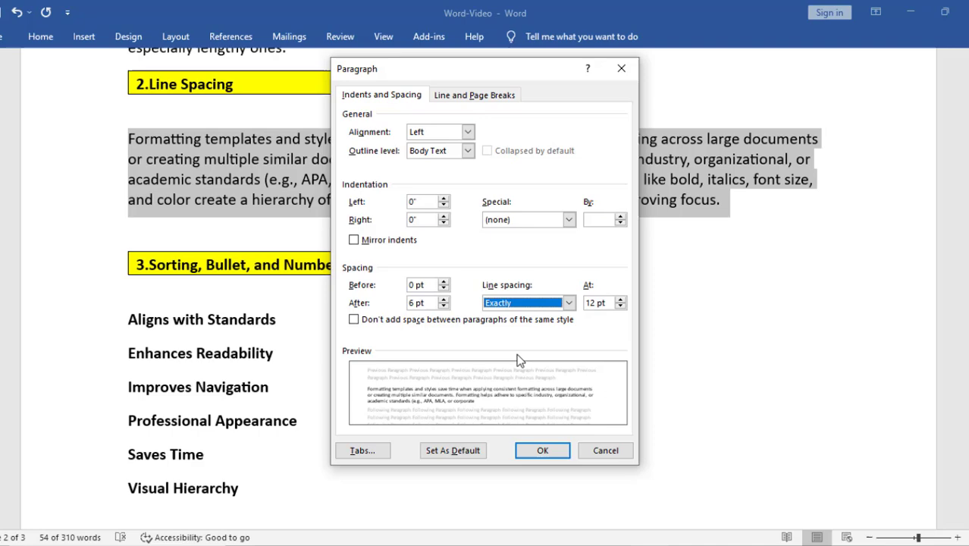
click(542, 450)
Change the selected paragraph's line spacing to Multiple and apply the paragraph settings.
click(41, 36)
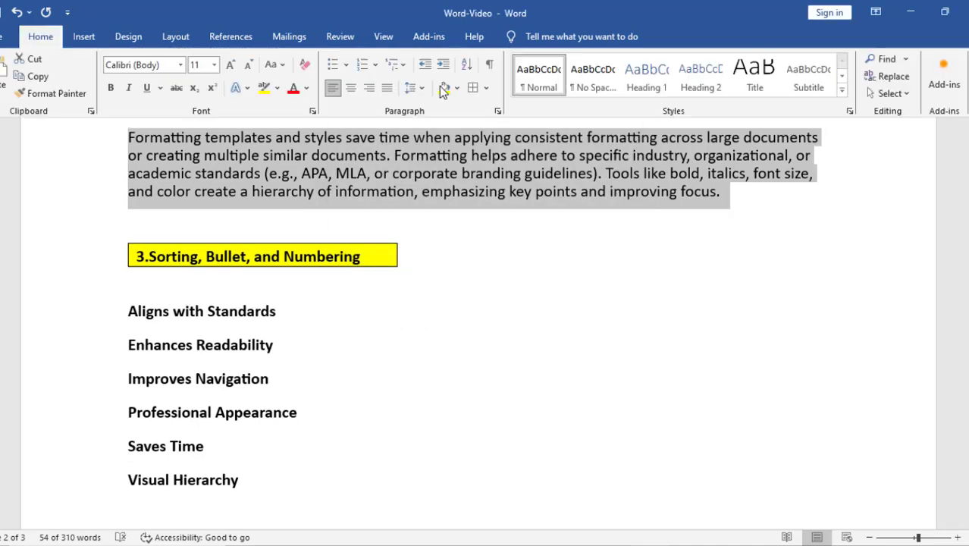
click(497, 111)
click(523, 303)
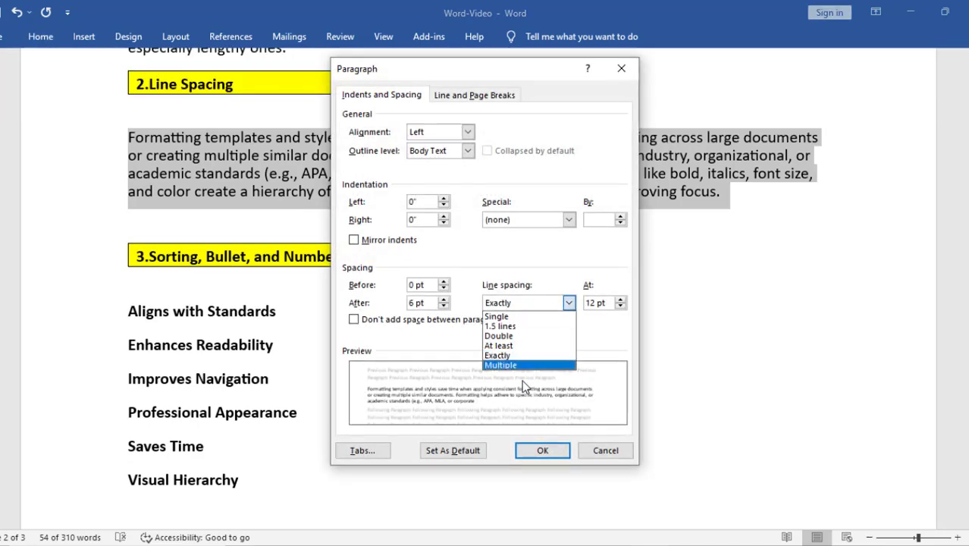
click(519, 365)
click(546, 454)
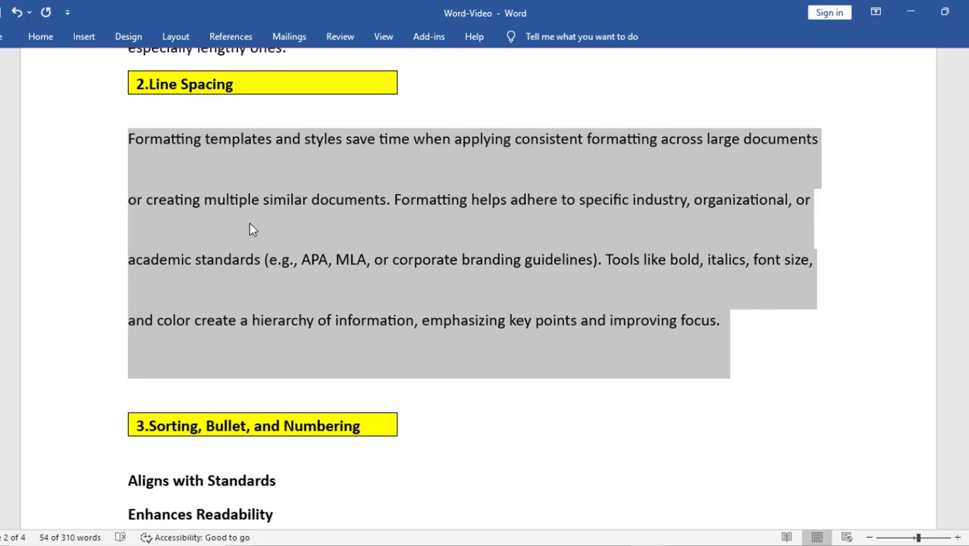
Return the "Formatting templates" paragraph to single line spacing and deselect it.
scroll(249, 222, down, 3)
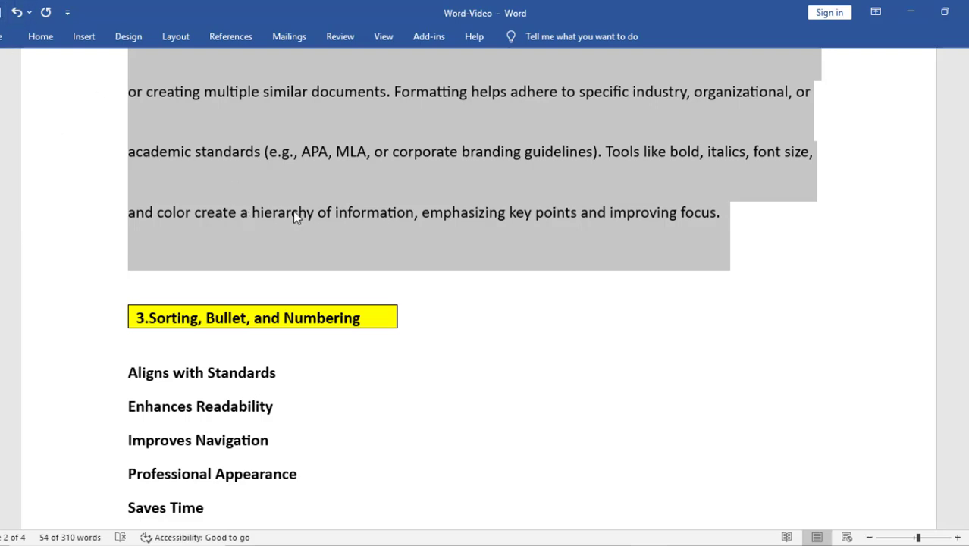
key(ctrl+1)
scroll(303, 198, up, 3)
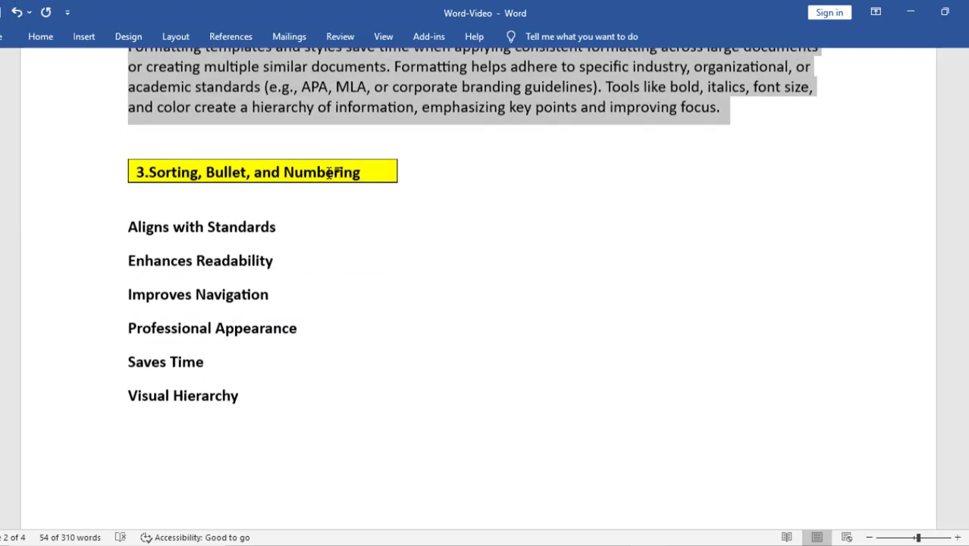
click(290, 167)
Select the six lines from "Aligns with Standards" to "Visual Hierarchy" under 3.Sorting, Bullet, and Numbering.
scroll(291, 167, up, 4)
scroll(219, 253, down, 7)
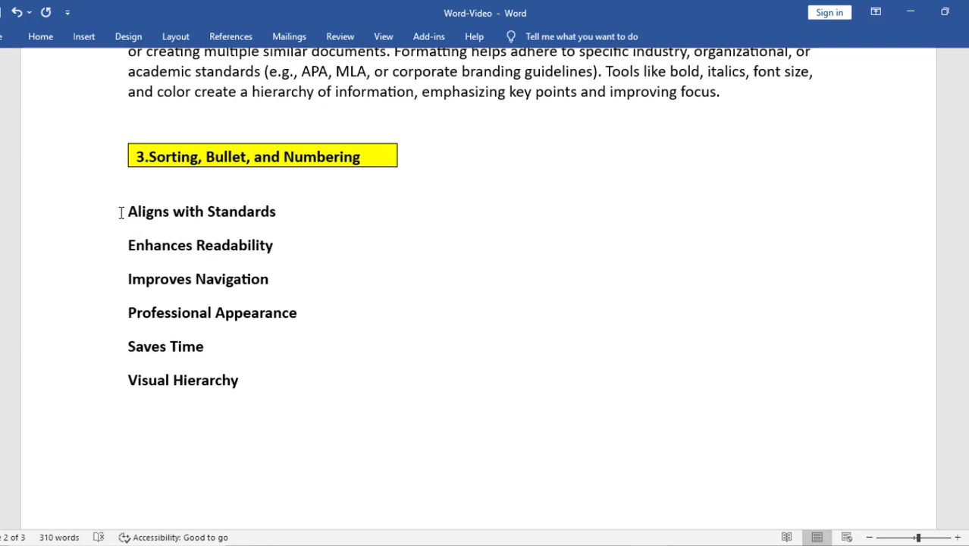
drag(122, 210, 246, 382)
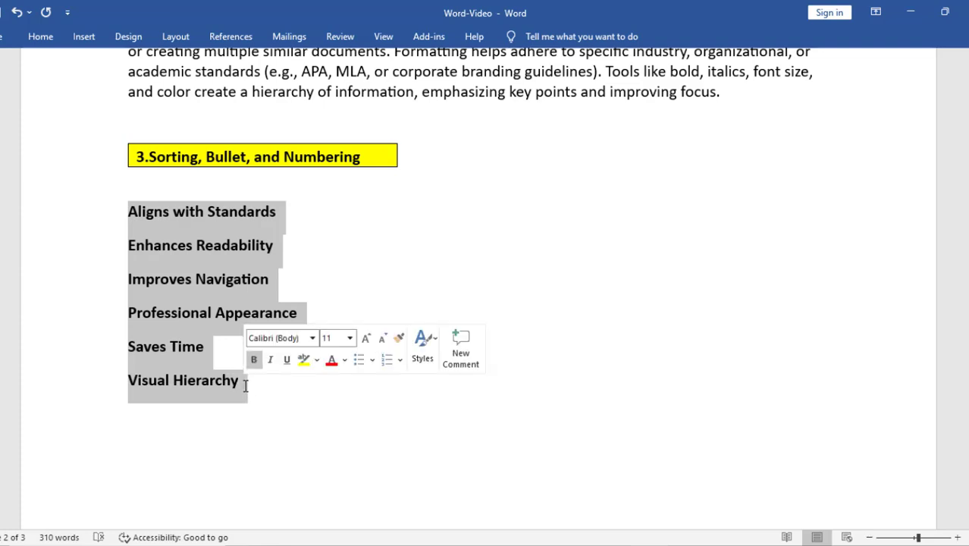
Look through the bullet, numbering and multilevel list libraries for the selected lines without applying a format.
click(44, 38)
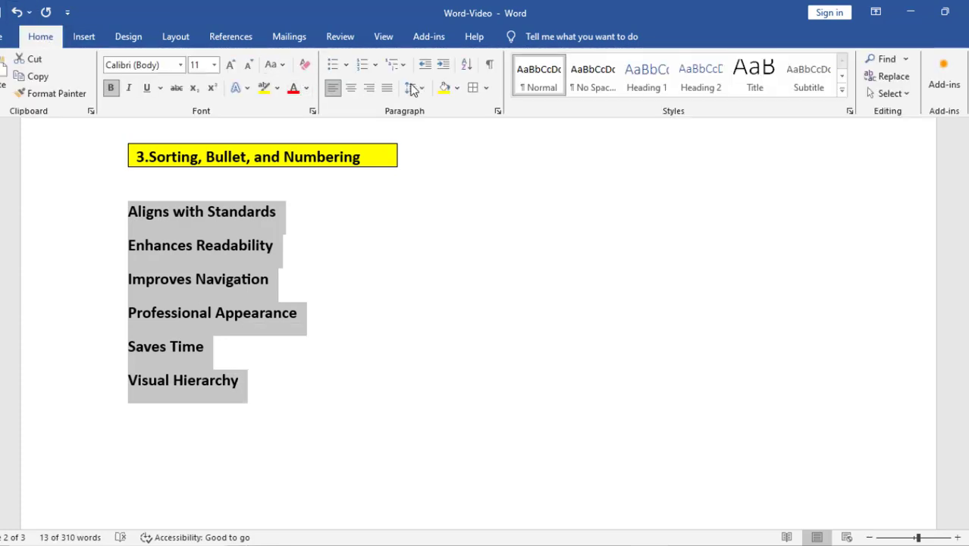
click(348, 64)
click(348, 66)
click(348, 65)
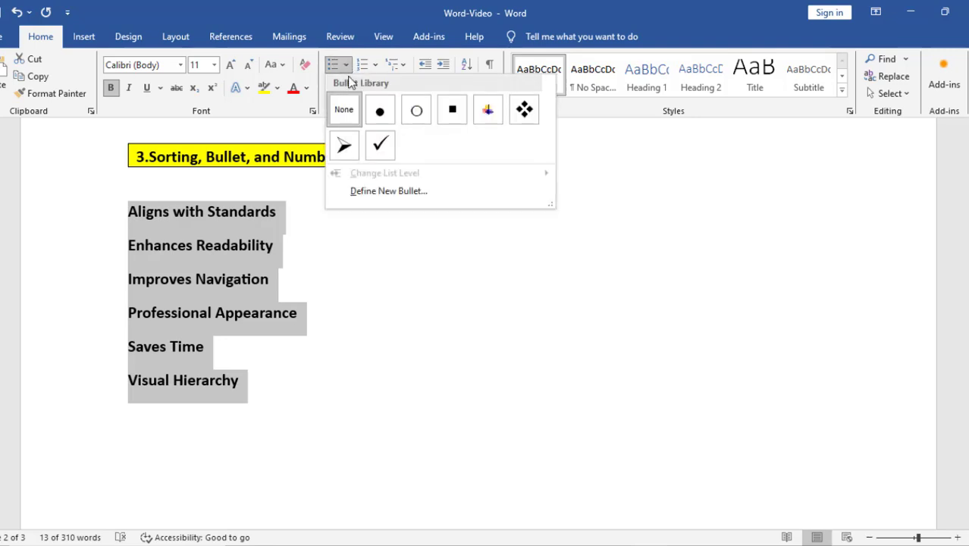
click(375, 65)
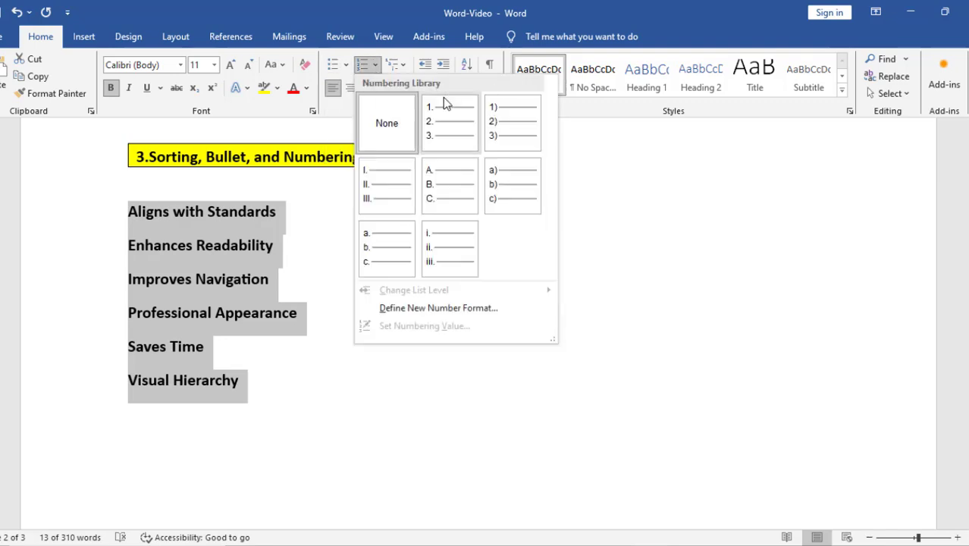
click(403, 65)
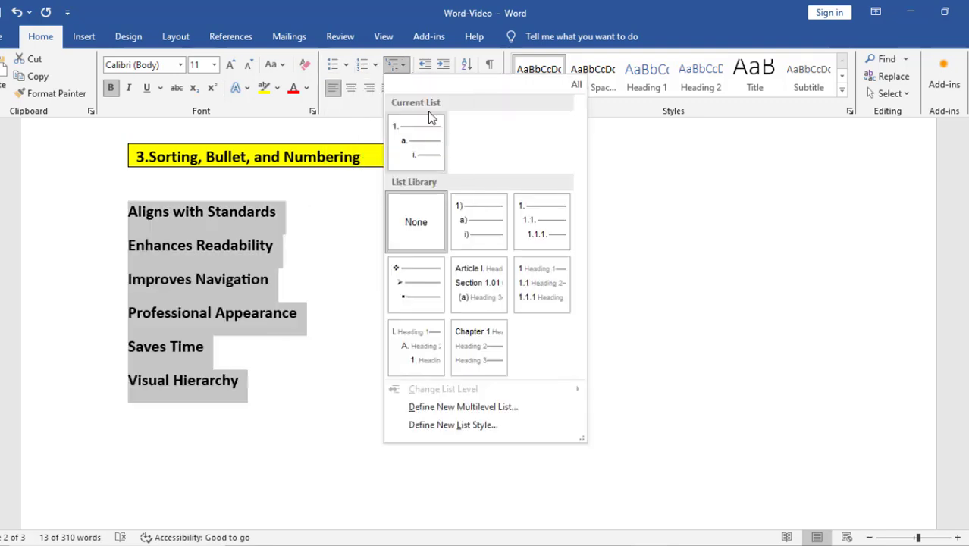
click(375, 65)
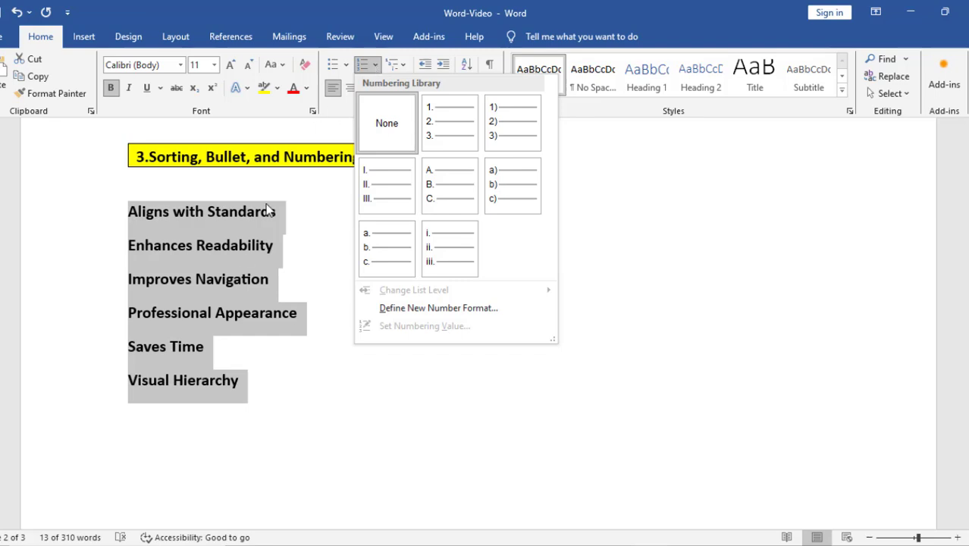
click(180, 241)
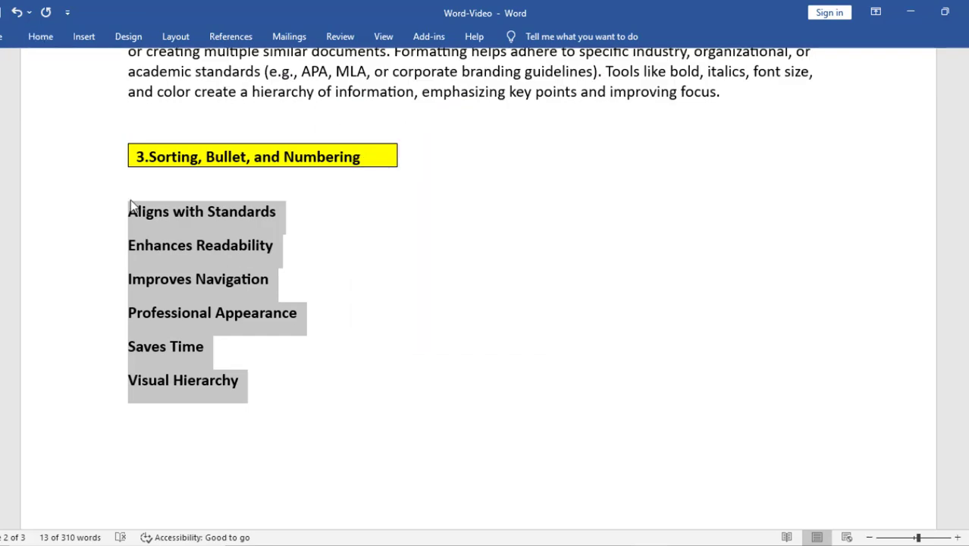
Sort the selected six lines by Paragraphs as Text in descending order.
click(39, 39)
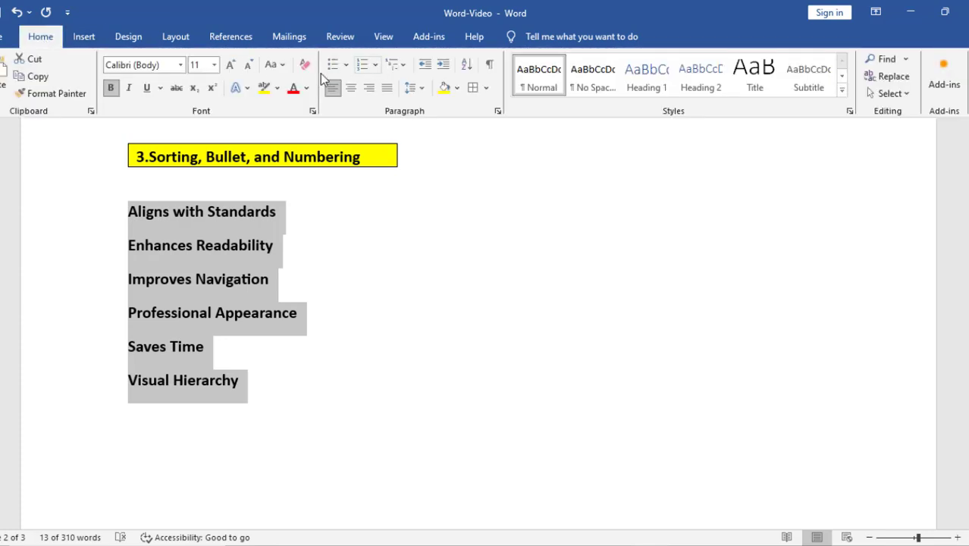
click(467, 69)
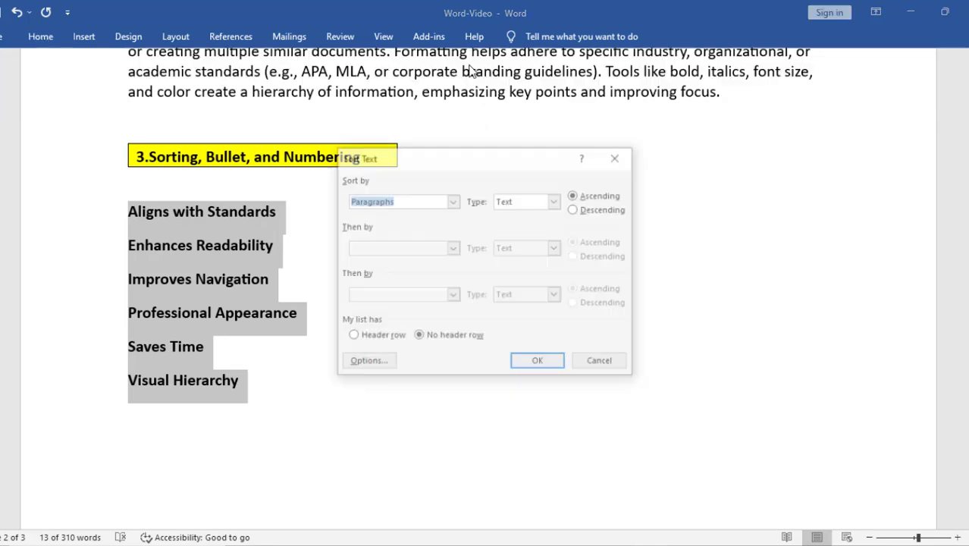
click(452, 202)
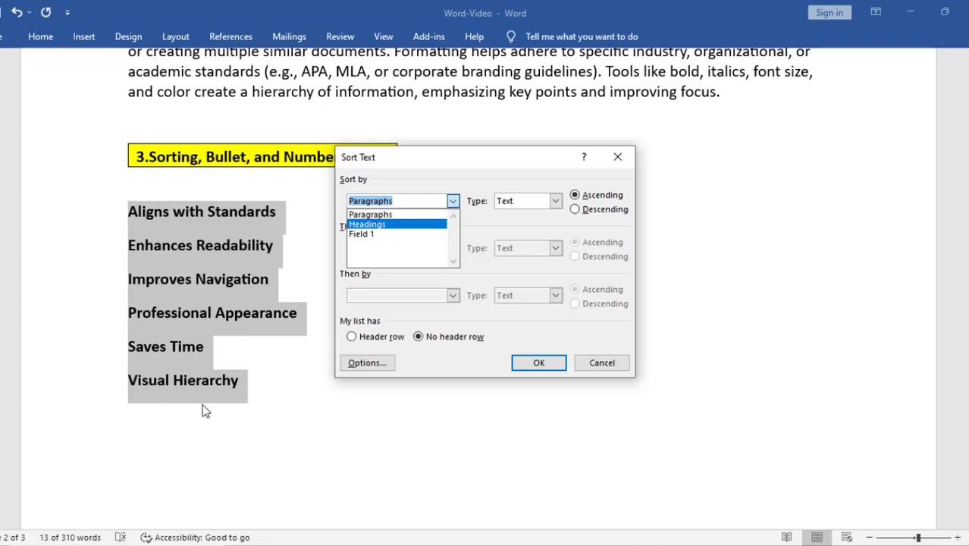
click(376, 216)
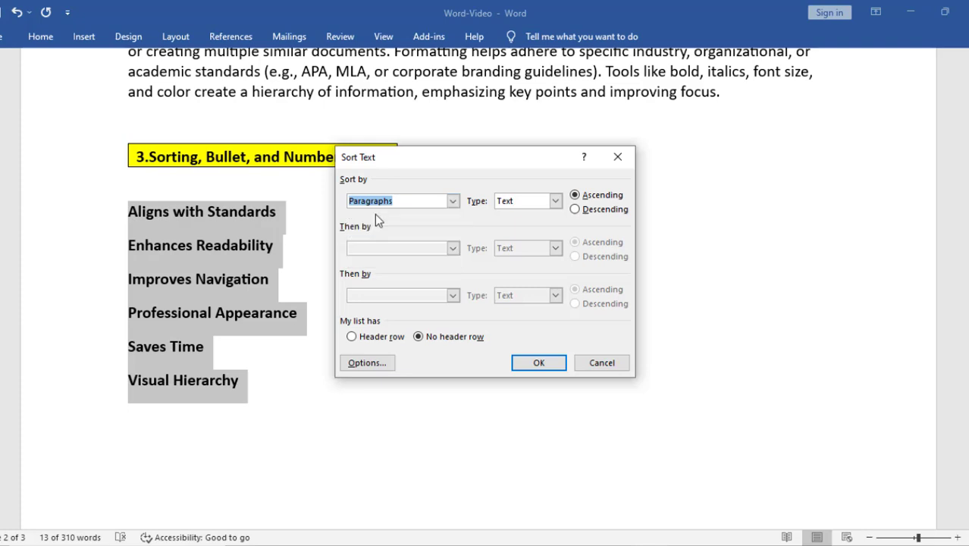
click(539, 202)
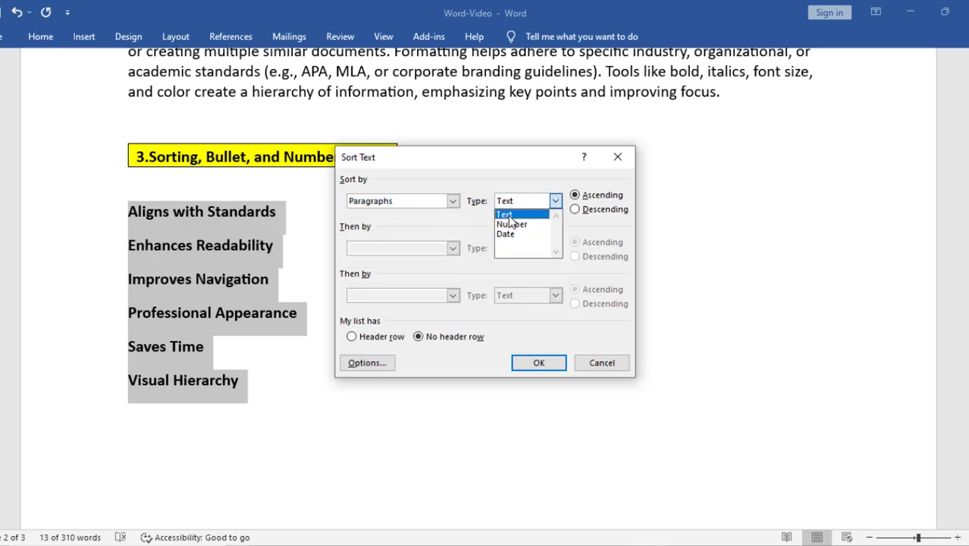
click(509, 217)
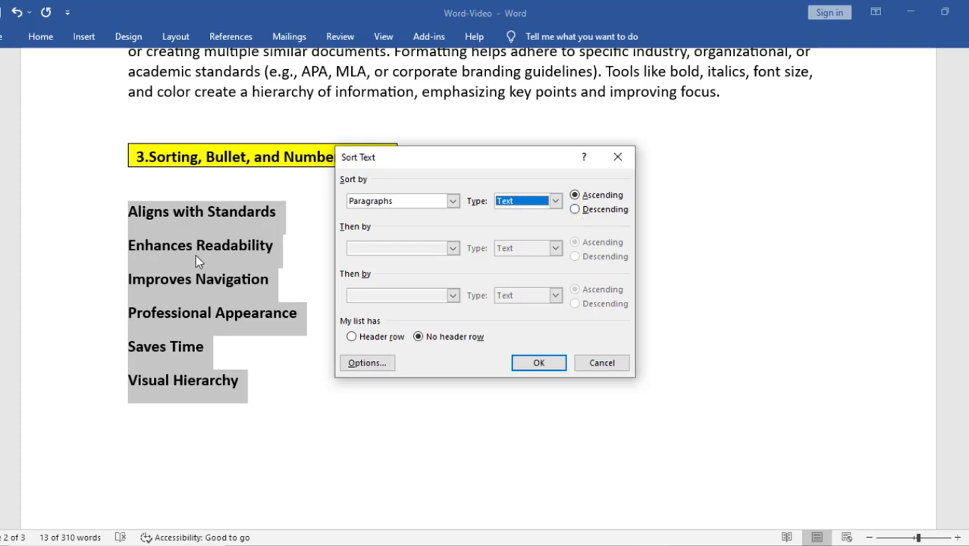
click(576, 207)
click(557, 363)
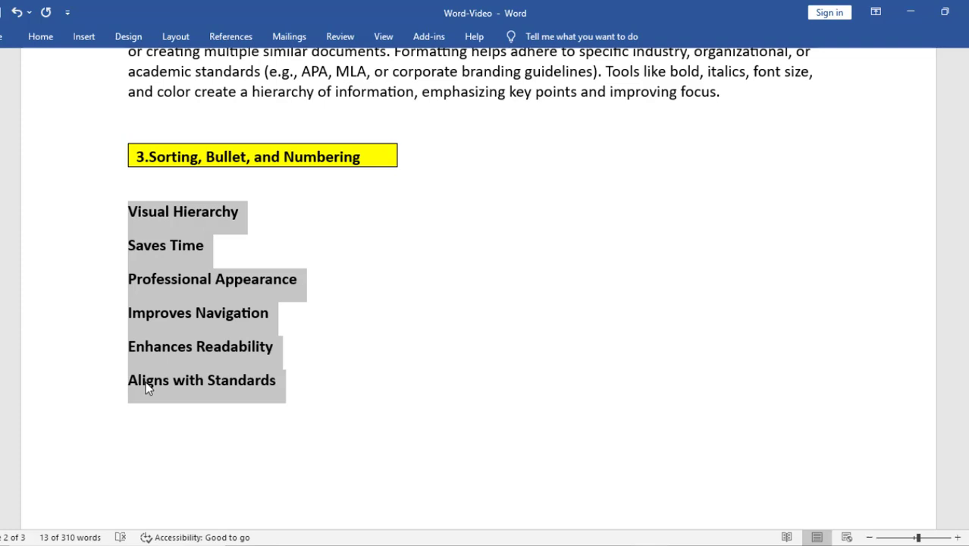
Sort the six list lines by Paragraphs as Text in ascending order and deselect them.
click(44, 38)
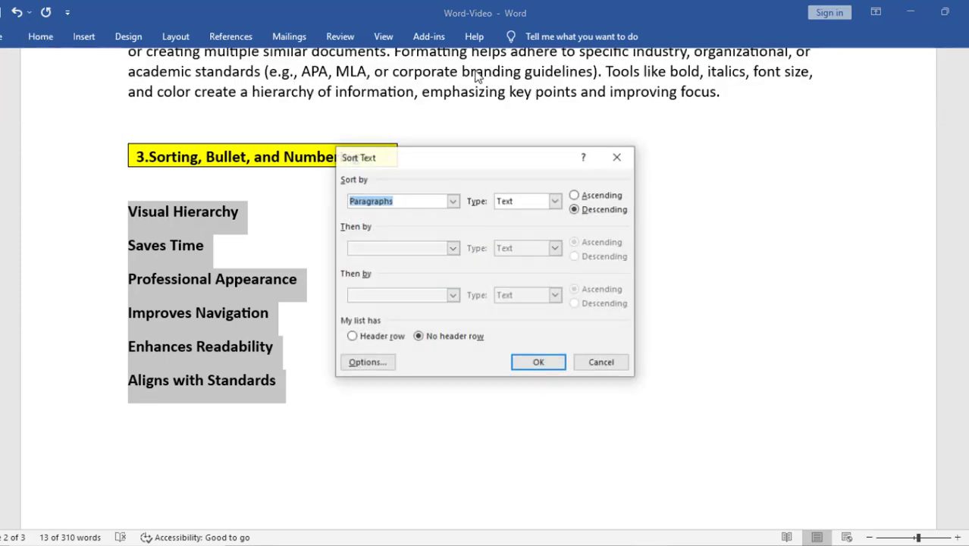
click(466, 65)
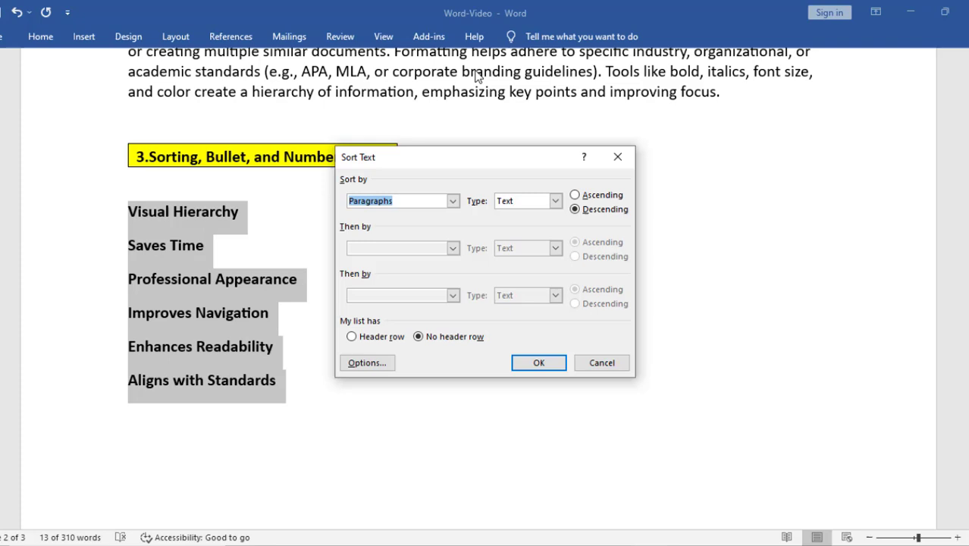
click(452, 200)
click(391, 214)
click(395, 203)
click(555, 201)
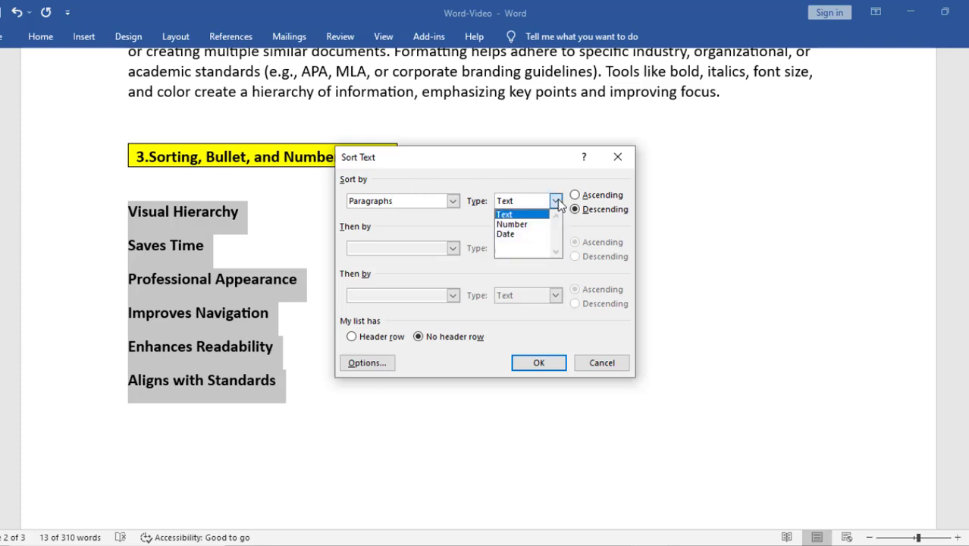
click(522, 214)
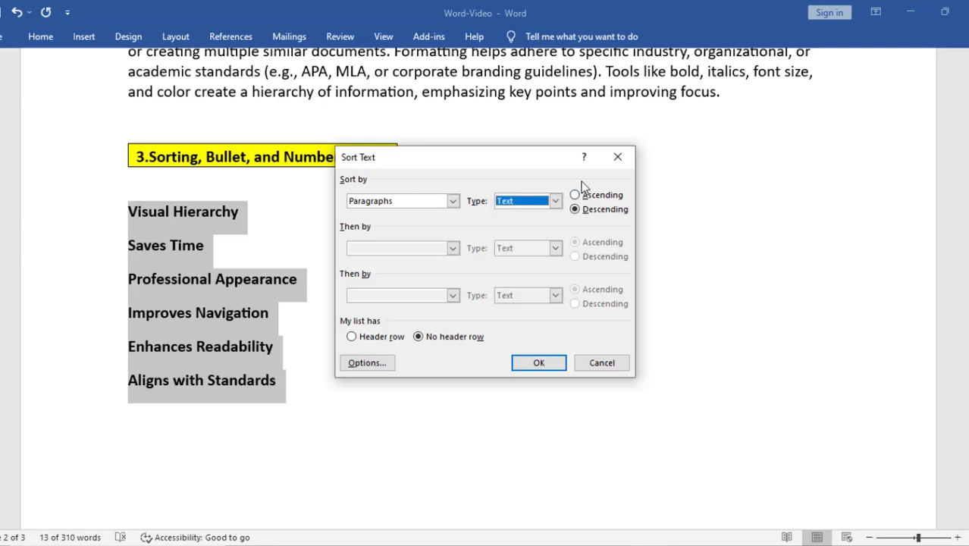
click(575, 194)
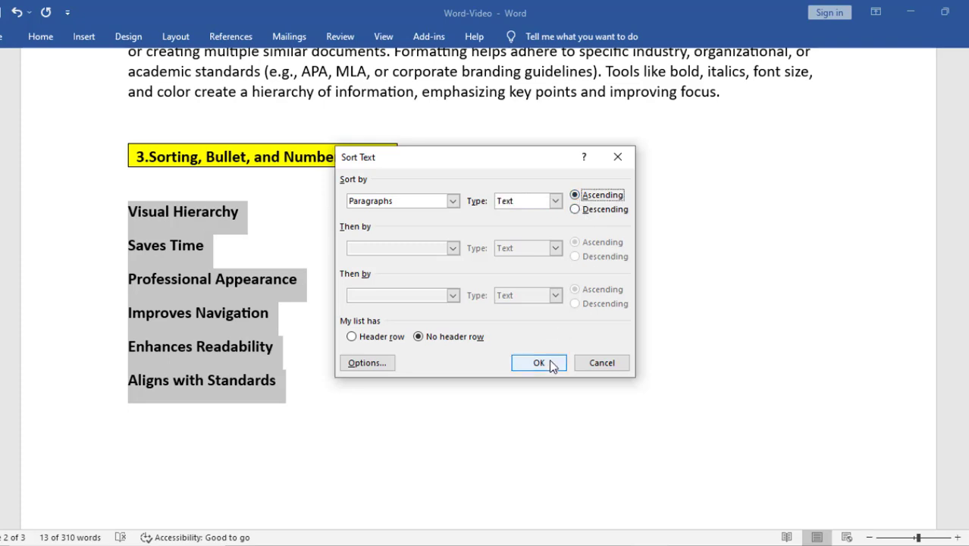
click(538, 363)
click(127, 213)
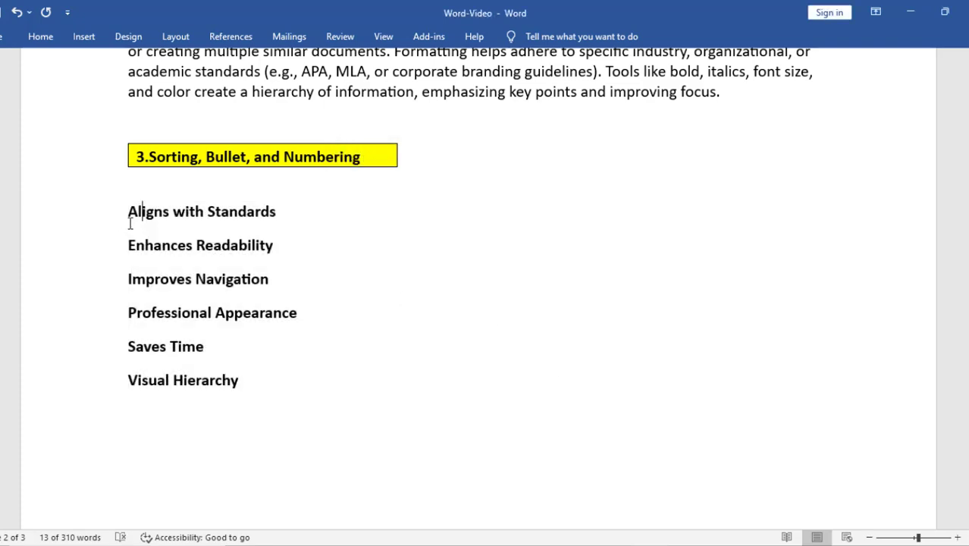
Apply solid round bullets to the six lines from "Aligns with Standards" to "Visual Hierarchy" under 3.Sorting, Bullet, and Numbering.
drag(127, 212, 245, 376)
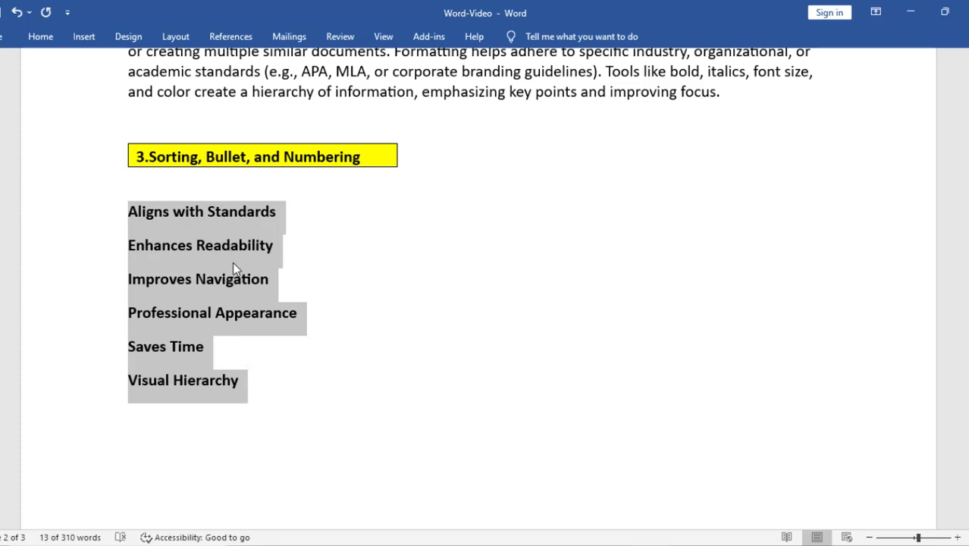
click(42, 42)
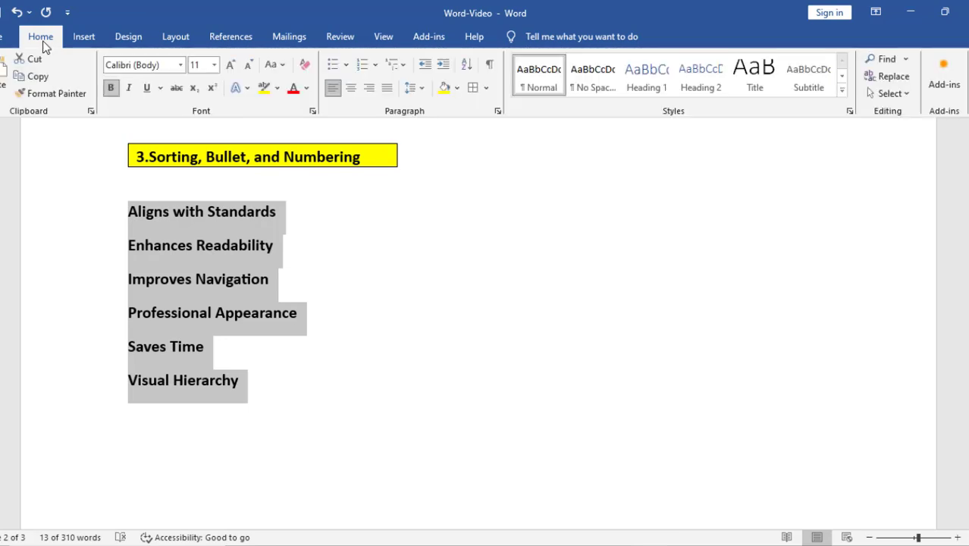
click(346, 66)
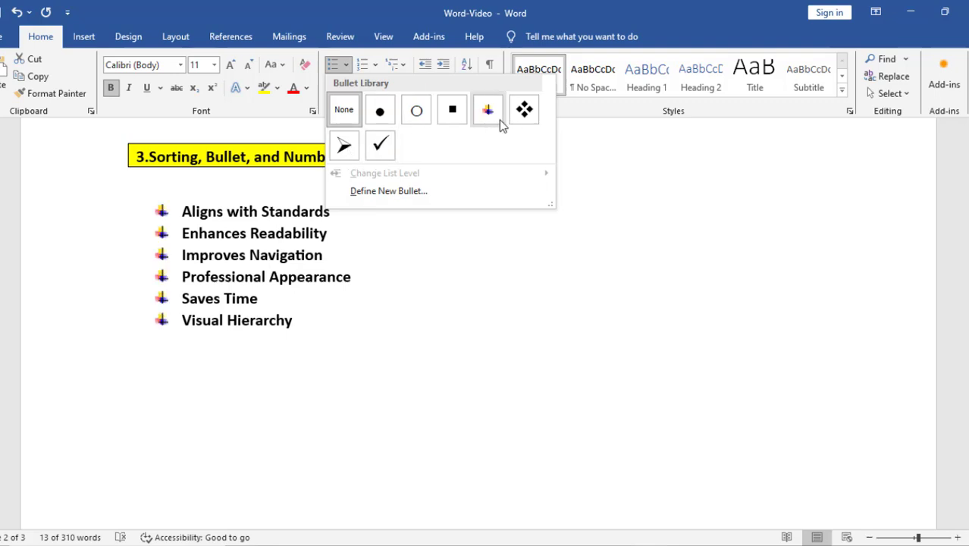
click(379, 111)
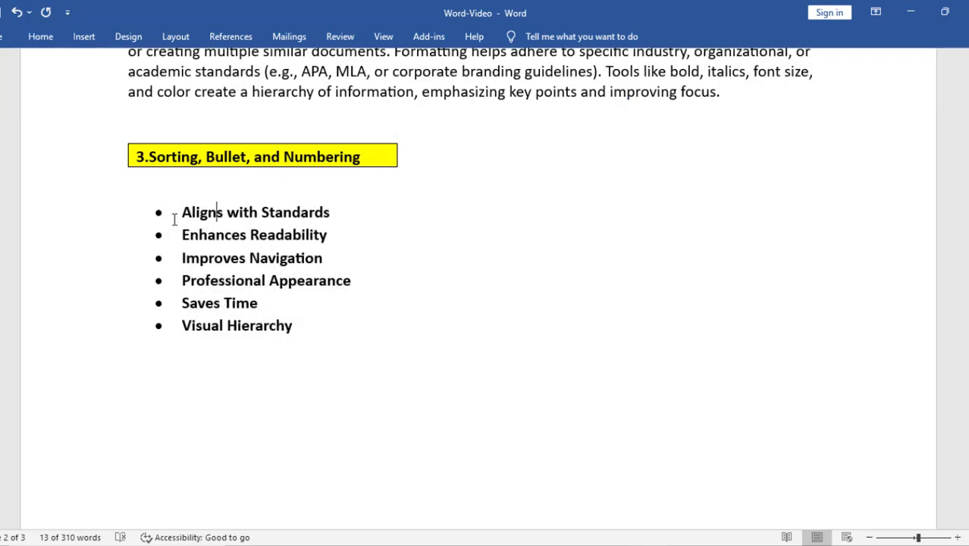
Reselect the six bulleted lines and change their bullets to check marks.
click(218, 213)
drag(199, 212, 309, 345)
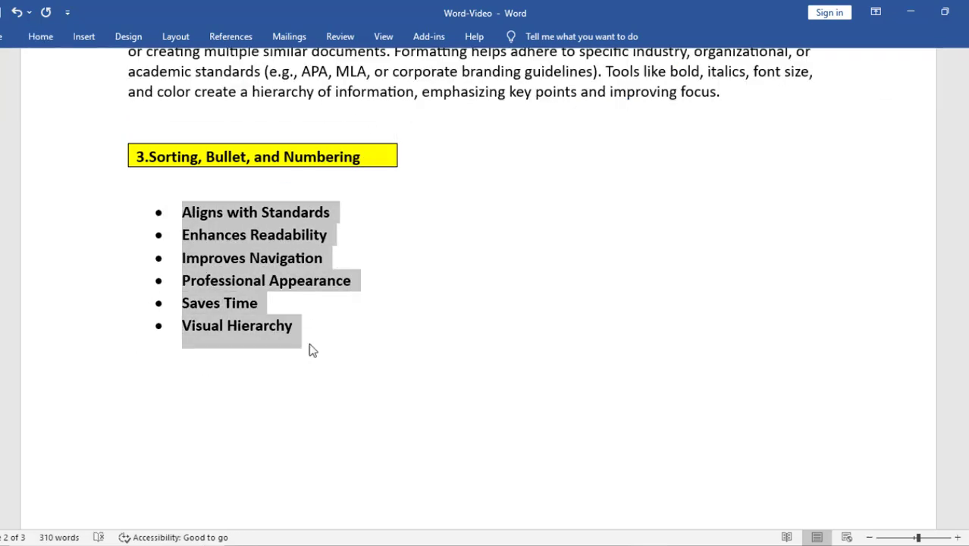
click(192, 212)
drag(253, 280, 306, 322)
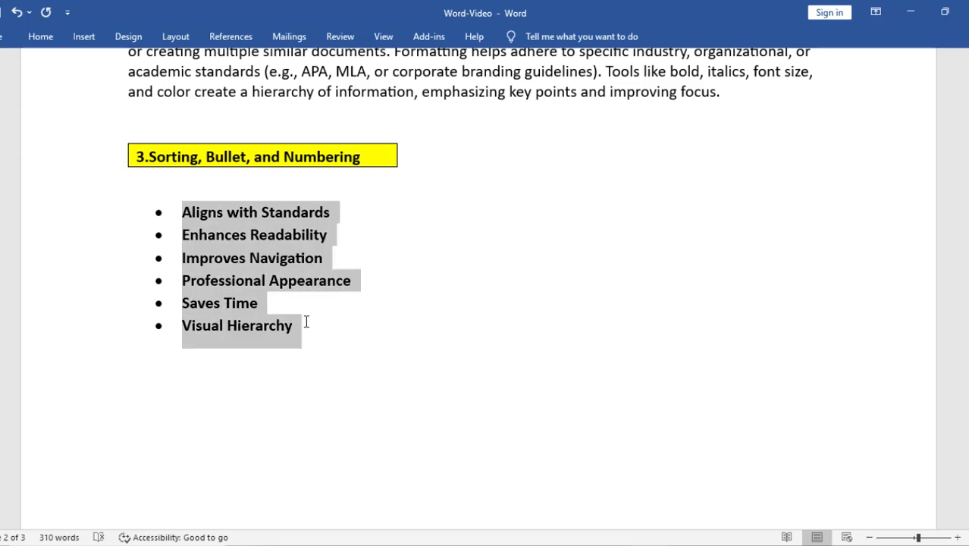
click(44, 40)
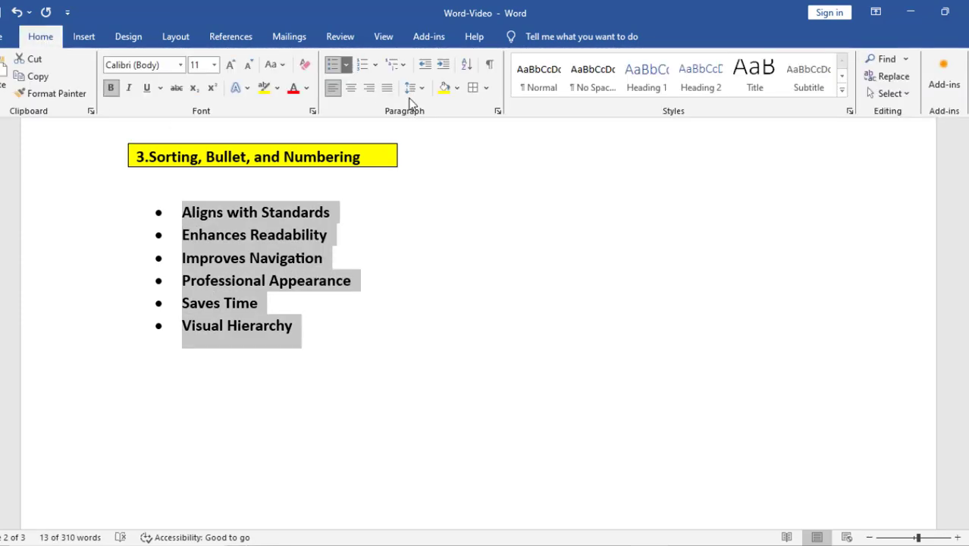
click(346, 64)
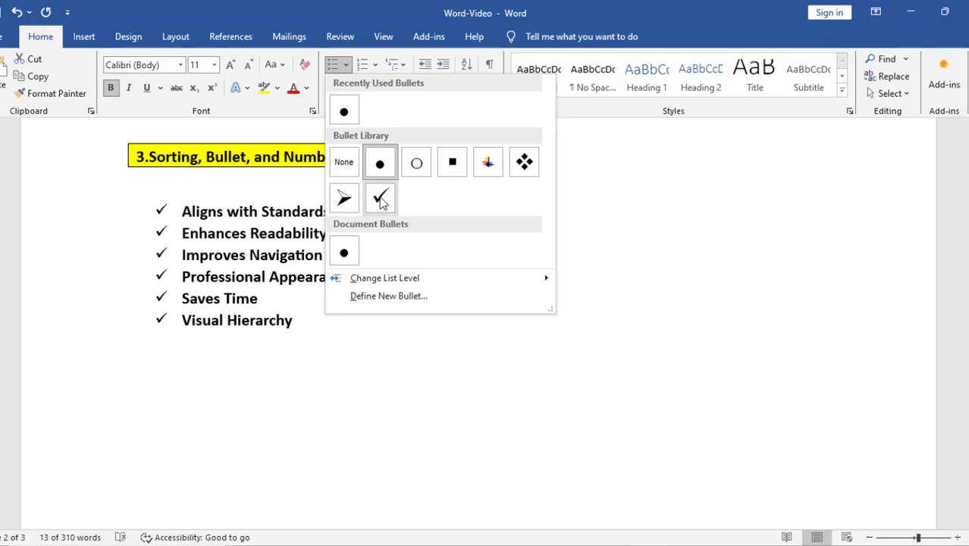
click(381, 199)
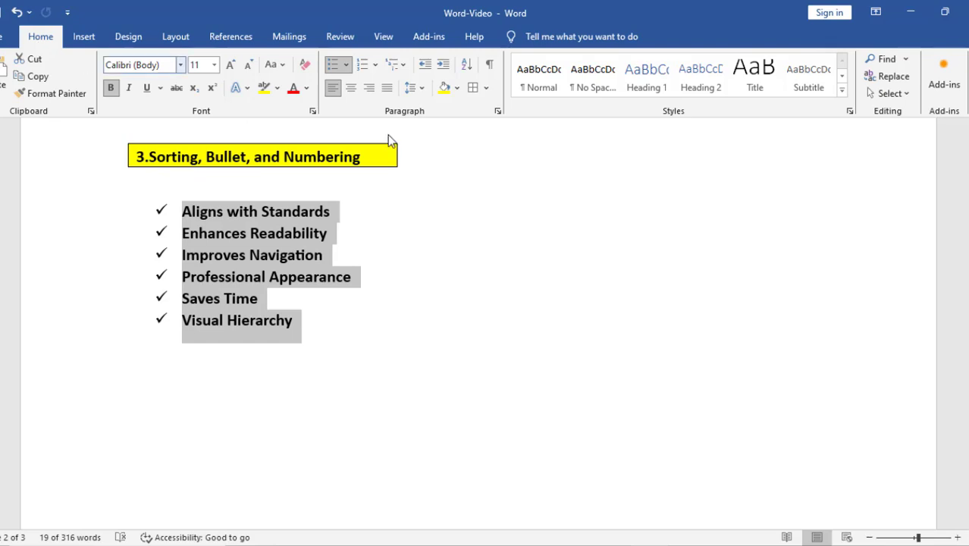
Number the selected list in the 1., 2., 3. format, then switch it to the a), b), c) format.
click(377, 65)
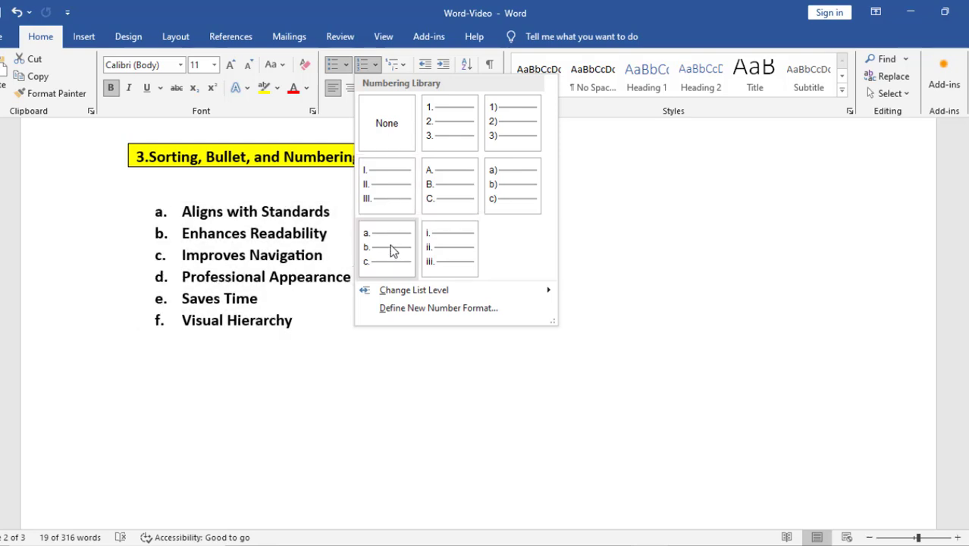
click(460, 126)
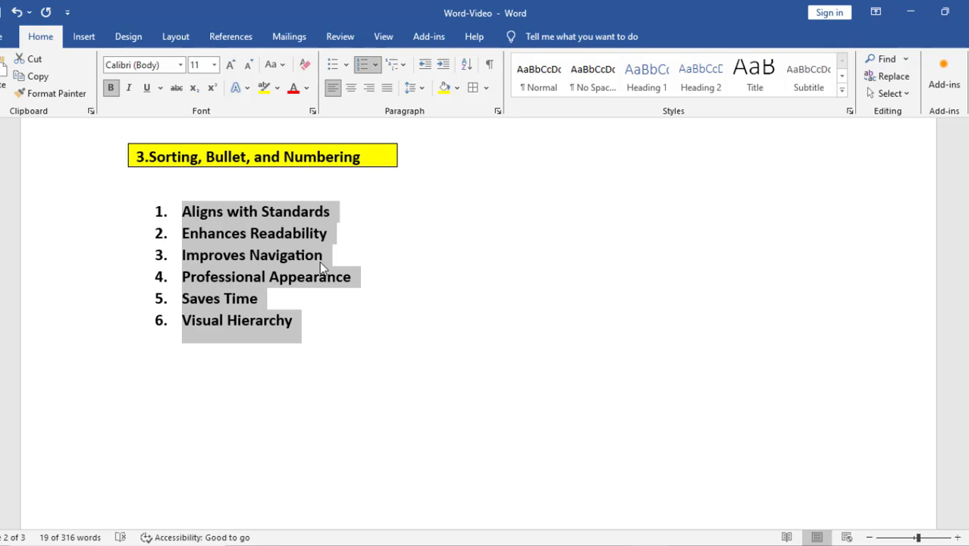
click(375, 65)
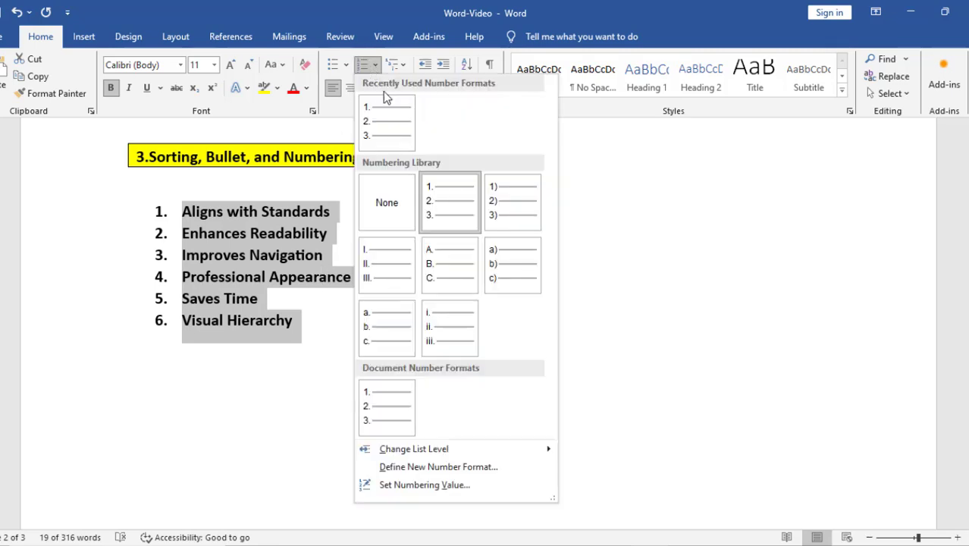
click(512, 265)
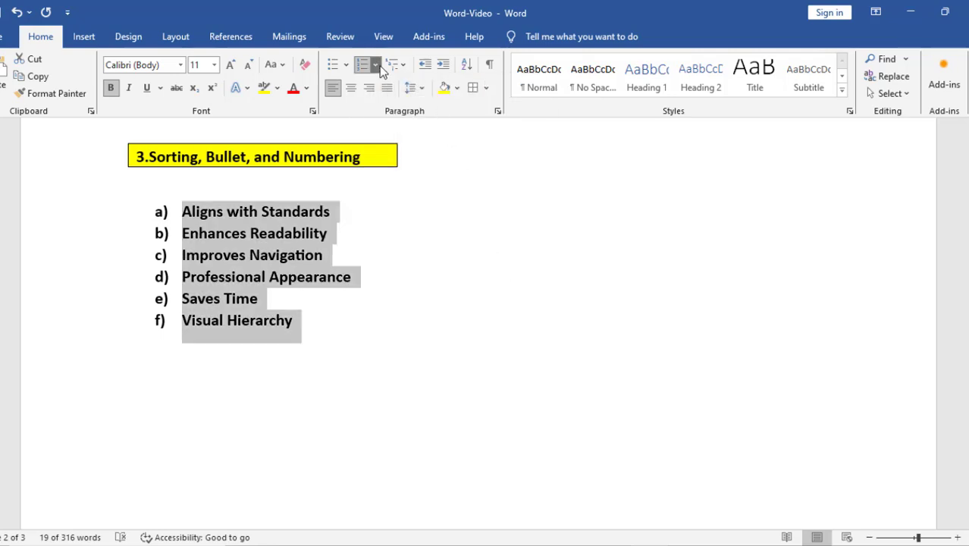
Change the list numbering to lowercase Roman numerals (i., ii., iii.), collapse the ribbon and deselect the list.
click(379, 67)
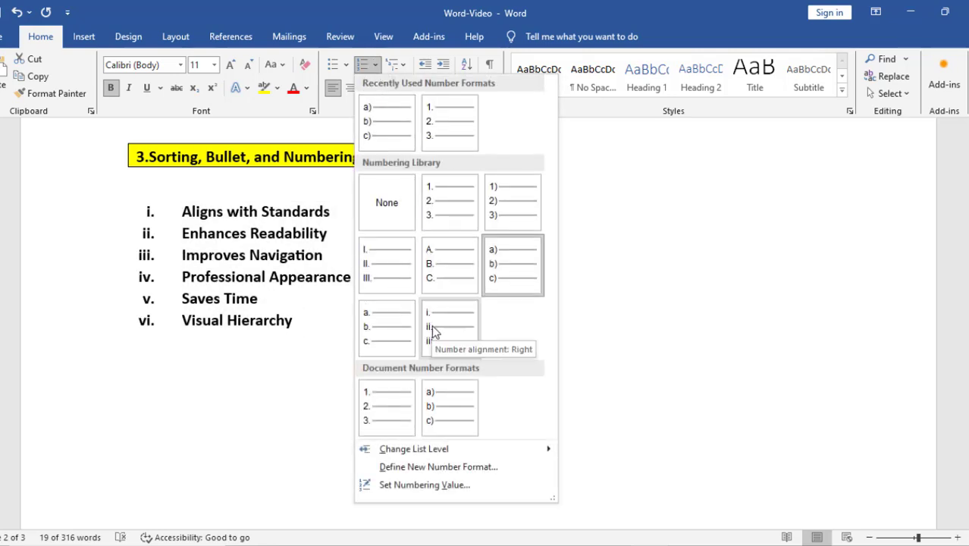
click(432, 325)
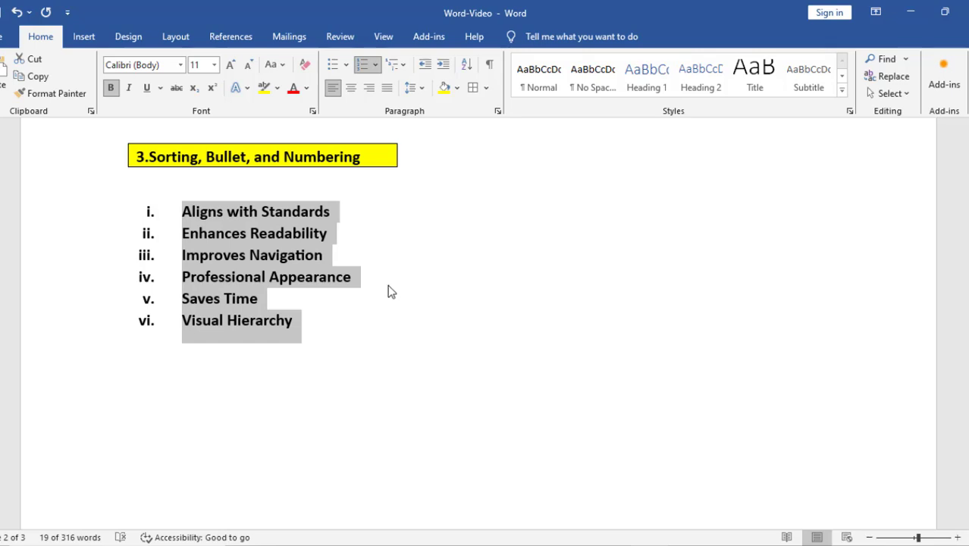
key(ctrl+F1)
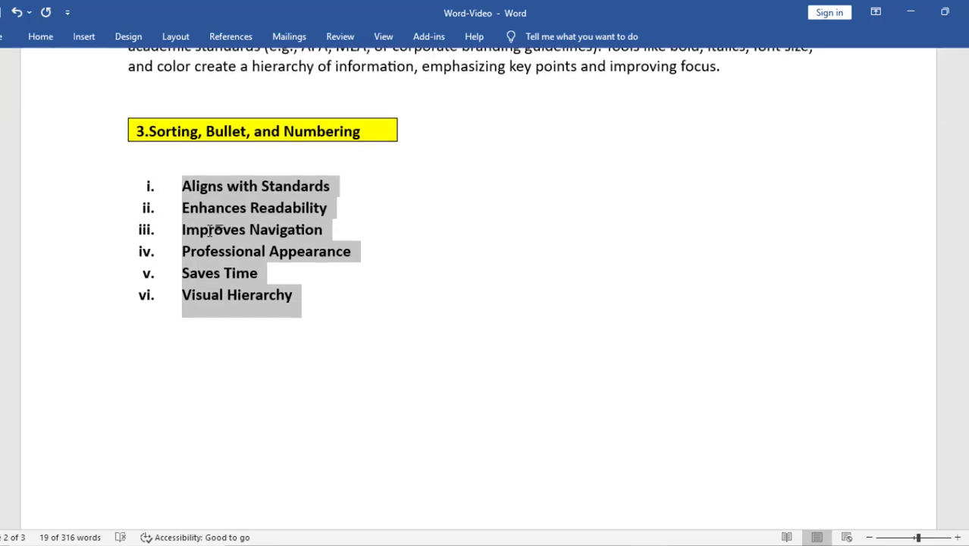
click(200, 212)
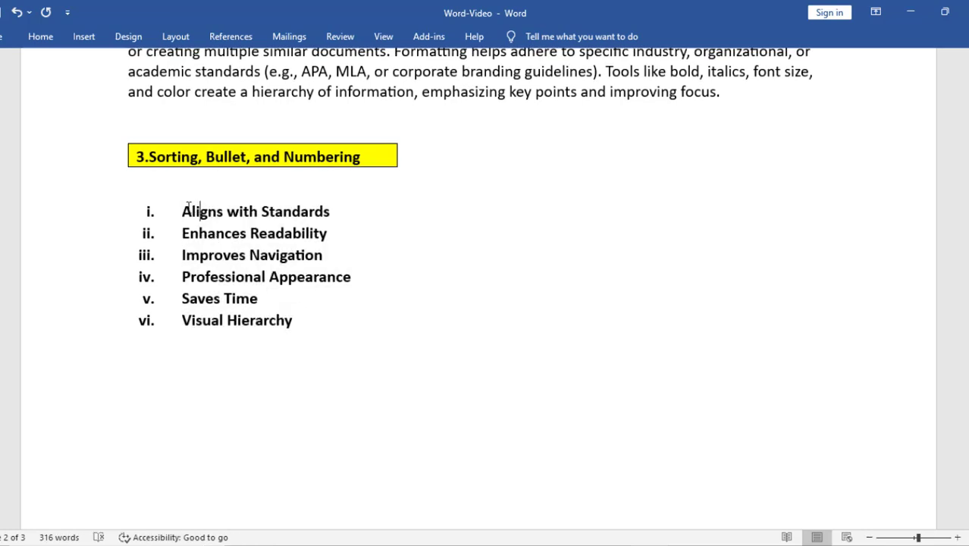
mouse_move(188, 206)
mouse_down()
mouse_move(324, 340)
mouse_move(219, 271)
mouse_move(178, 217)
mouse_move(182, 208)
mouse_up()
click(266, 286)
click(259, 238)
Go to the 4.Indents section and select its "Aligns with Standards" line.
scroll(283, 278, down, 10)
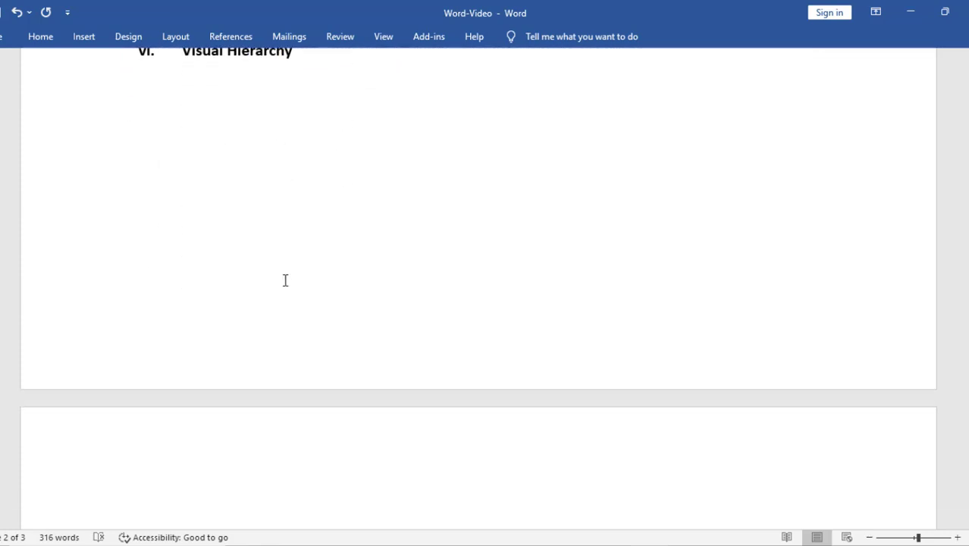
scroll(279, 280, down, 5)
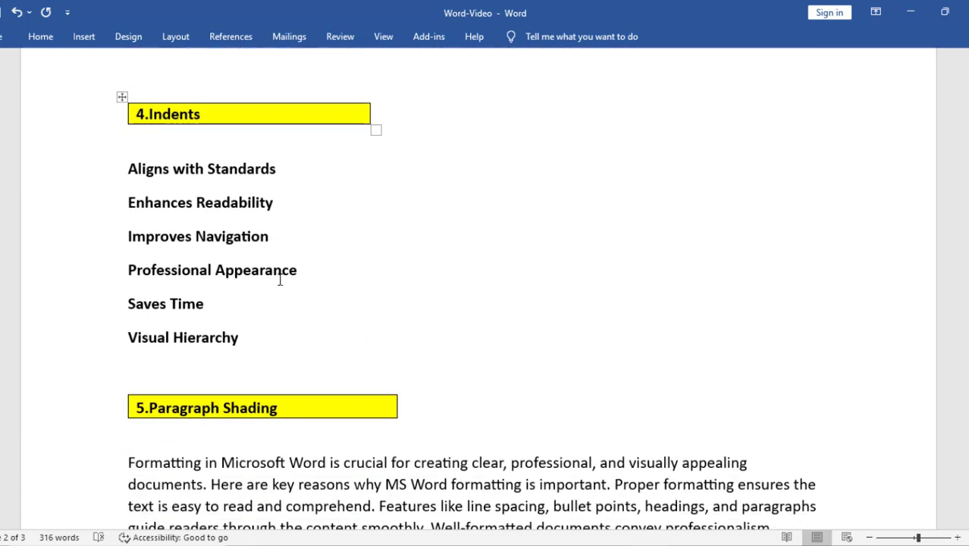
scroll(280, 280, up, 3)
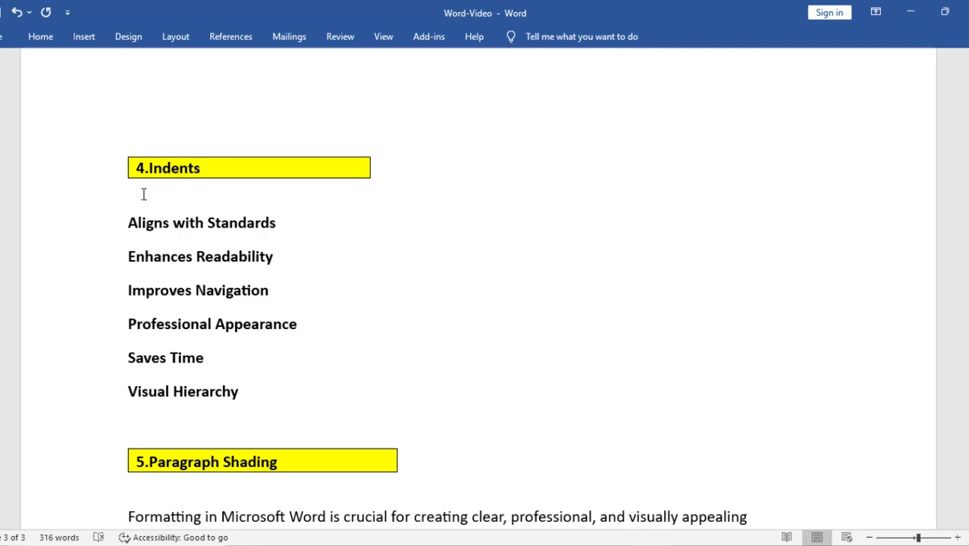
click(172, 169)
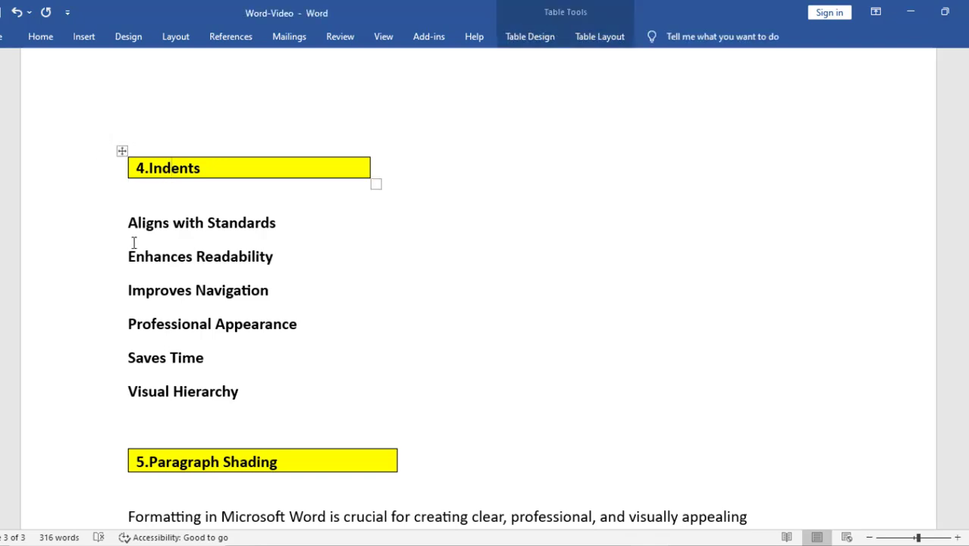
drag(127, 221, 231, 391)
triple_click(163, 220)
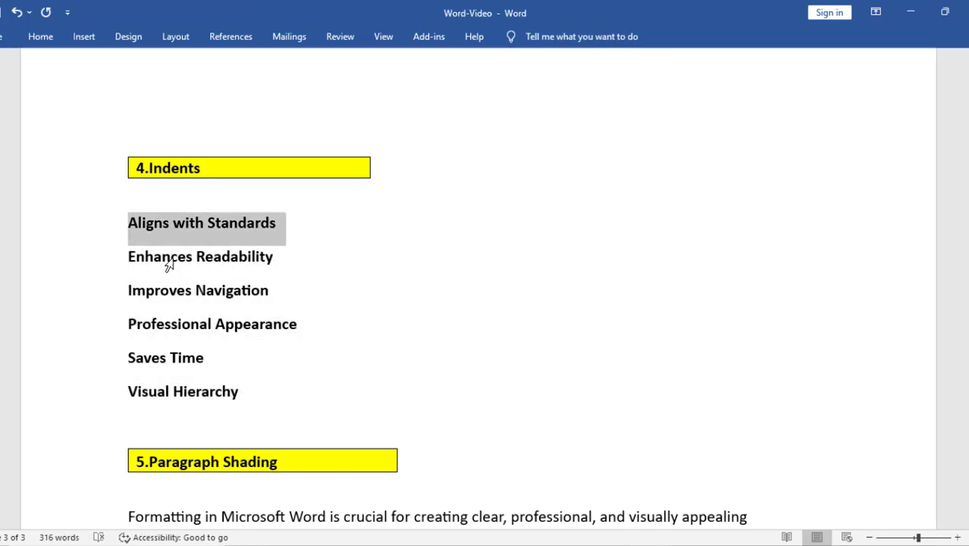
Select the six lines under 4.Indents, from "Aligns with Standards" to "Visual Hierarchy", and increase their indent by three levels.
drag(168, 263, 268, 393)
click(41, 36)
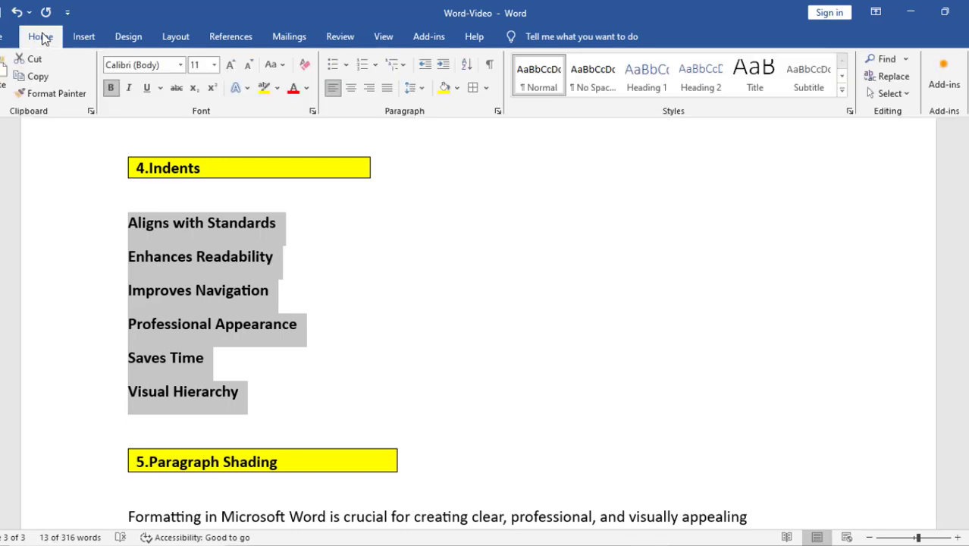
click(431, 69)
click(431, 69)
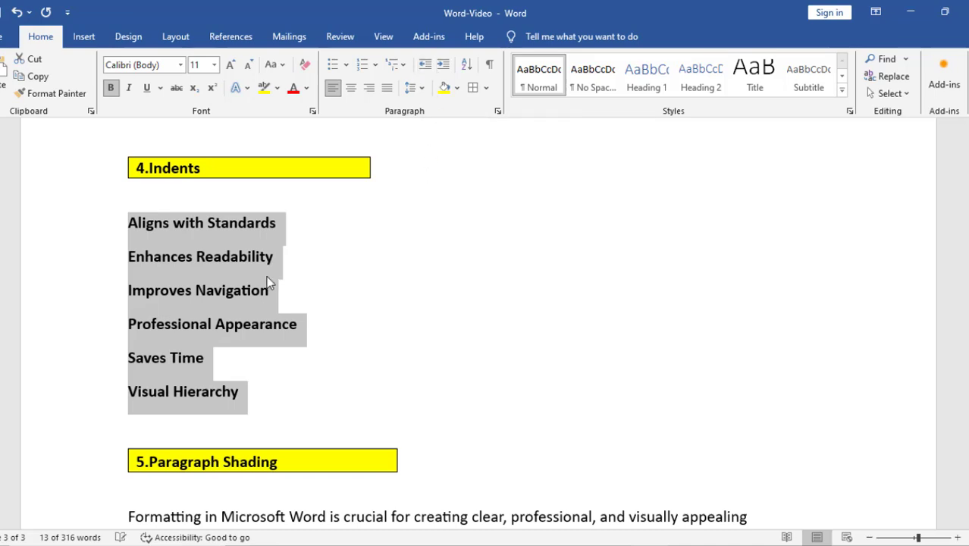
click(443, 65)
click(443, 65)
click(443, 65)
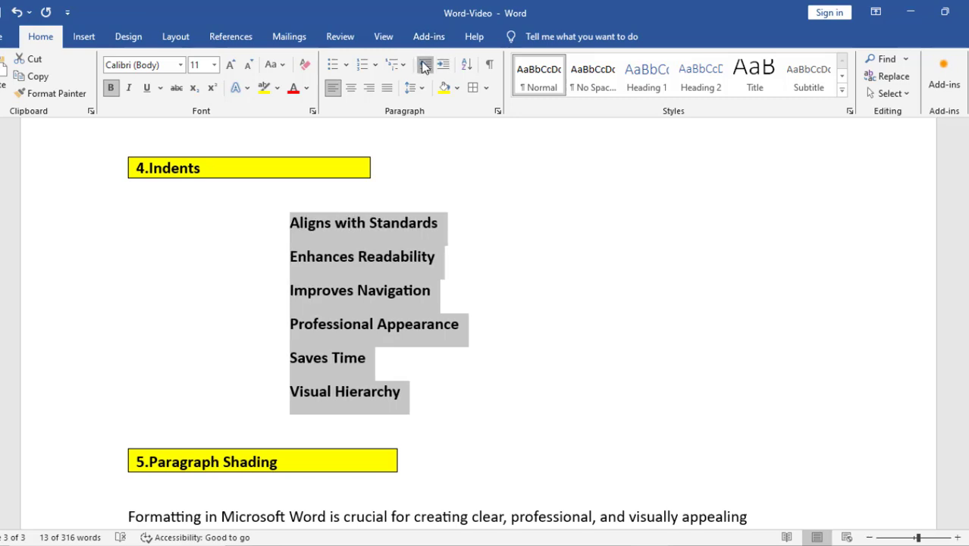
Decrease the indent of the selected list by three levels, back to the page margin.
click(424, 66)
click(425, 66)
click(425, 67)
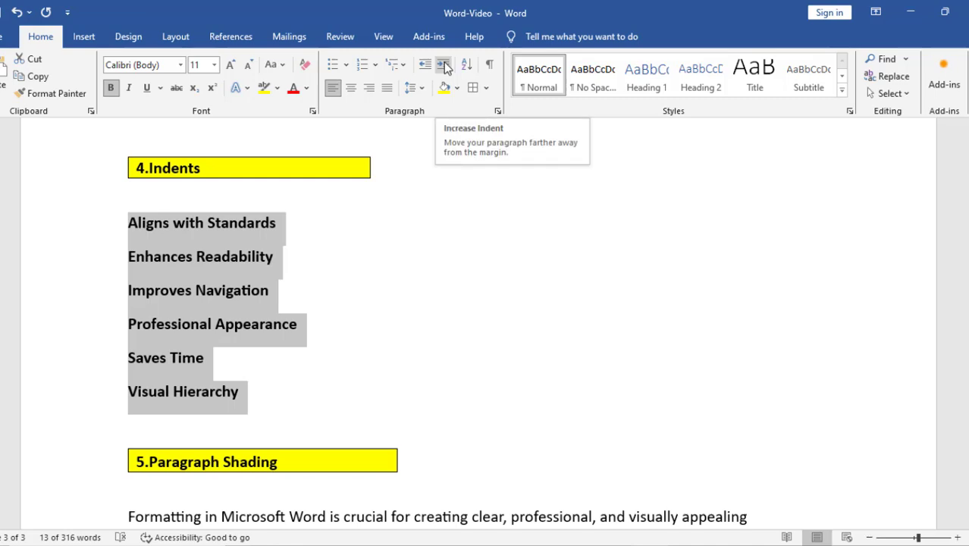
Increase the indent of the six selected lines by nine levels, then decrease it fully to the page margin.
click(444, 66)
click(444, 67)
click(445, 67)
click(444, 67)
click(444, 66)
click(444, 66)
click(444, 67)
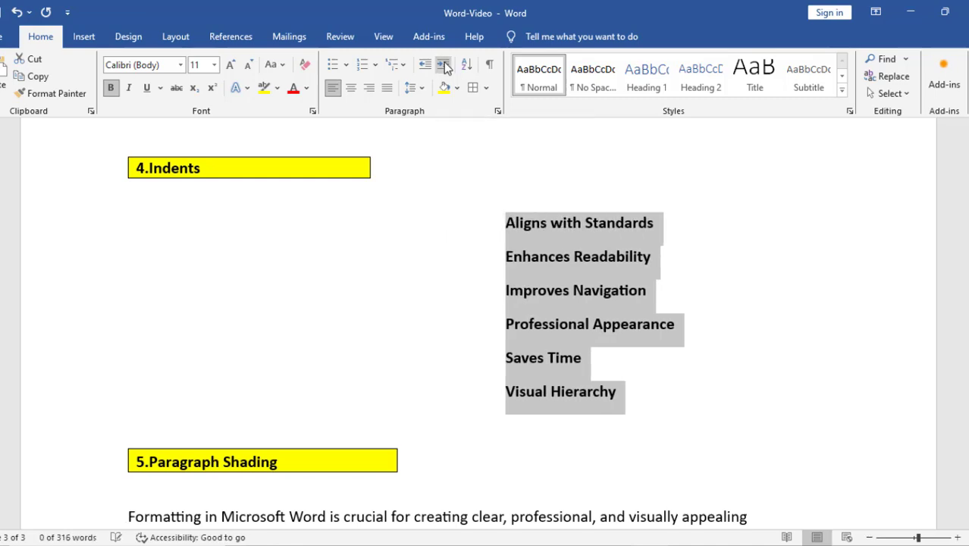
click(445, 66)
click(444, 67)
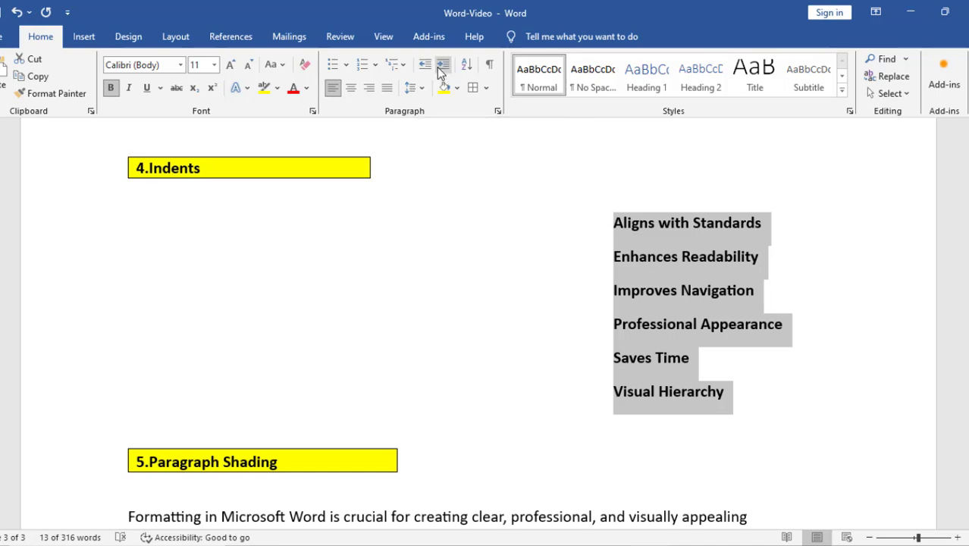
click(425, 67)
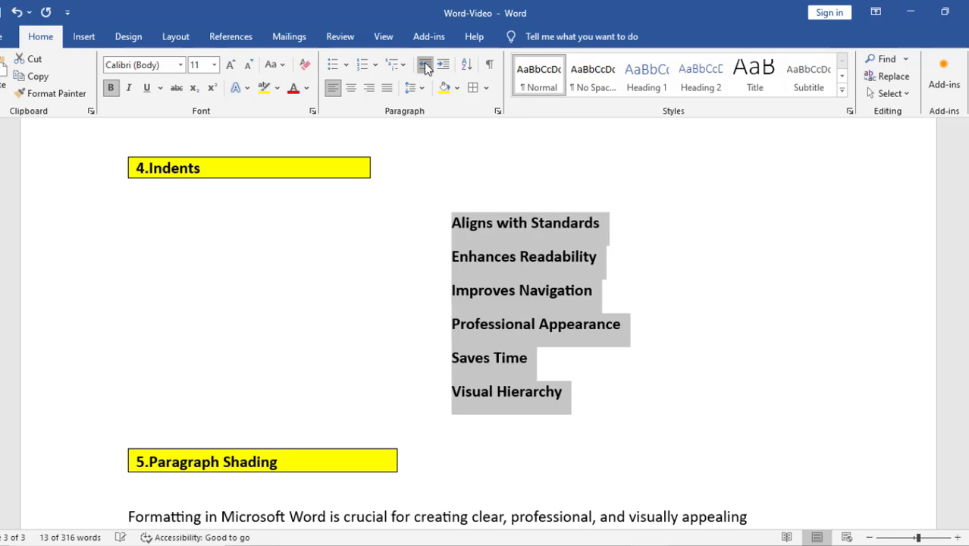
click(425, 67)
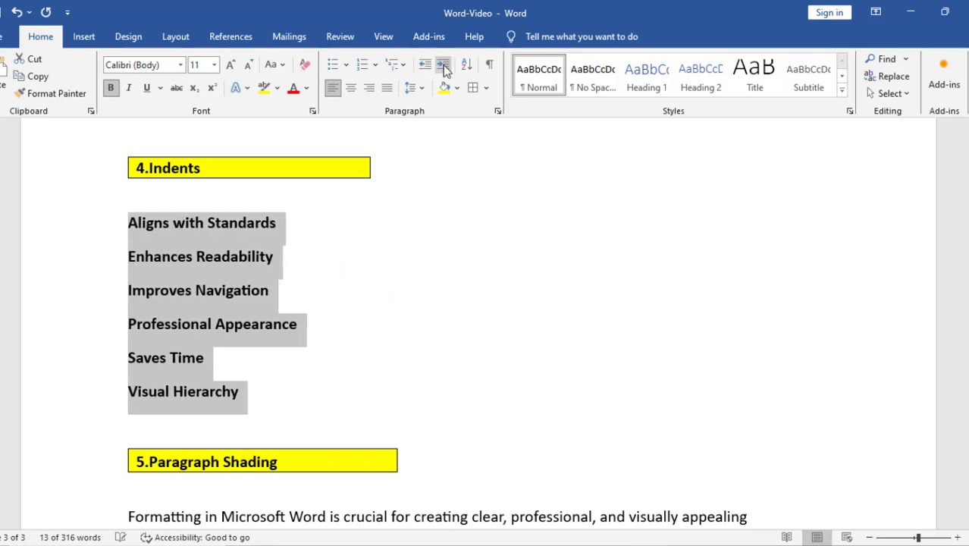
Increase the indent of the selected 4.Indents list by seven levels.
click(443, 67)
click(444, 67)
click(443, 67)
click(444, 67)
click(444, 67)
click(444, 67)
click(444, 68)
Decrease the list's indent until it sits at the page margin again, collapse the ribbon and deselect the list.
click(425, 67)
click(425, 67)
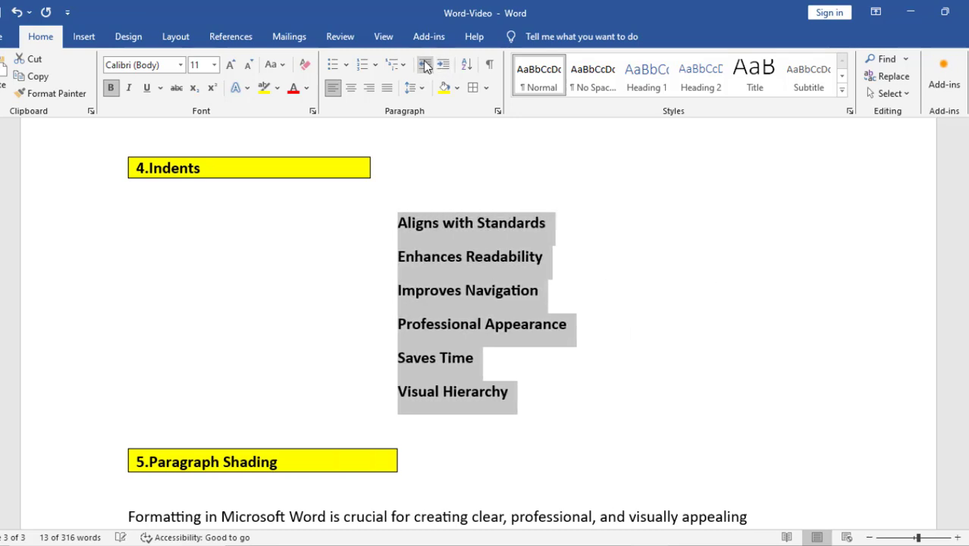
click(426, 68)
click(426, 67)
click(425, 67)
click(425, 68)
click(425, 67)
click(444, 67)
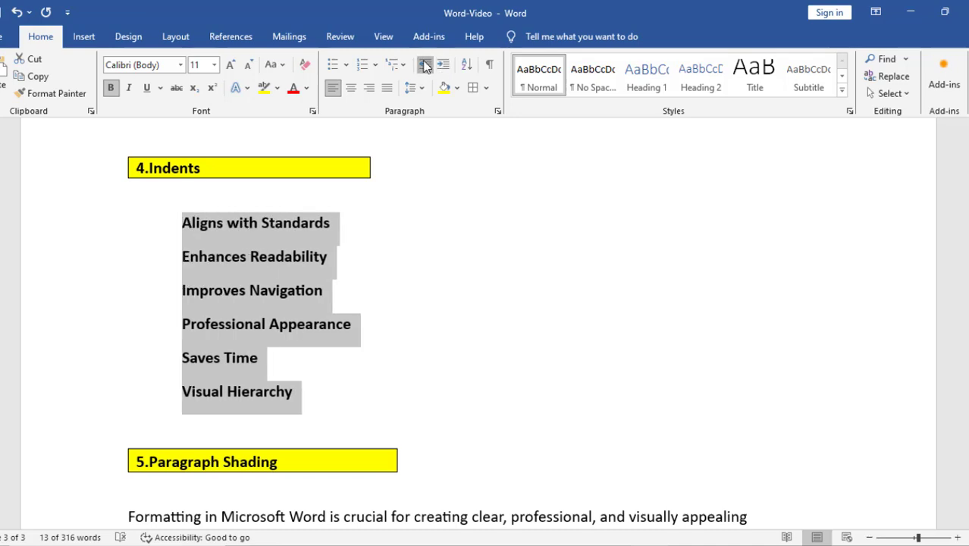
click(425, 67)
click(329, 274)
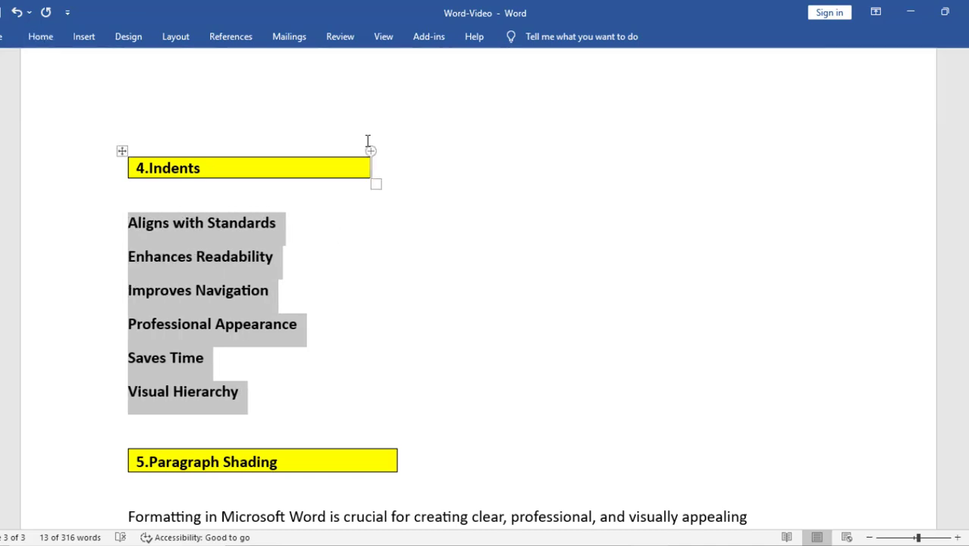
click(304, 270)
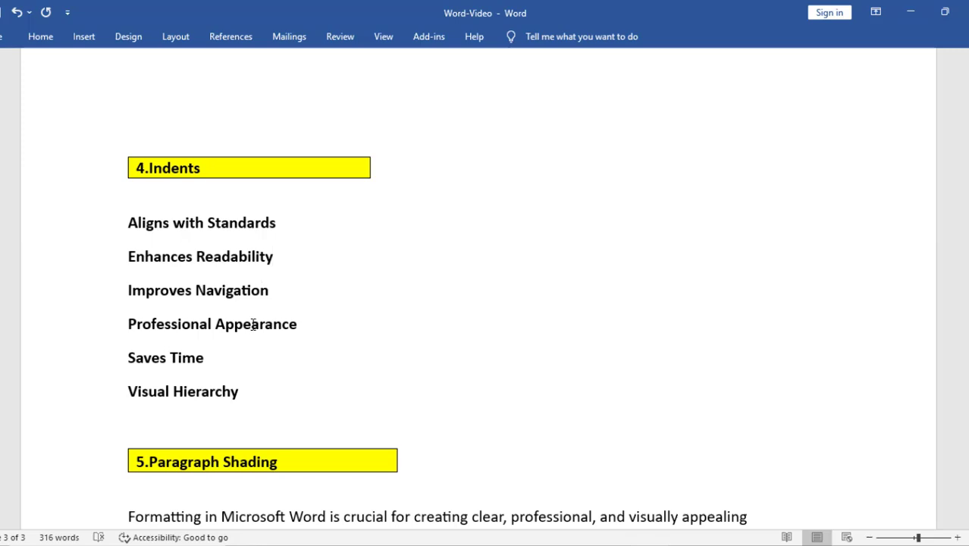
Go to the 5.Paragraph Shading section and select its text from "Formatting in Microsoft Word" through "comprehend.".
scroll(201, 300, down, 5)
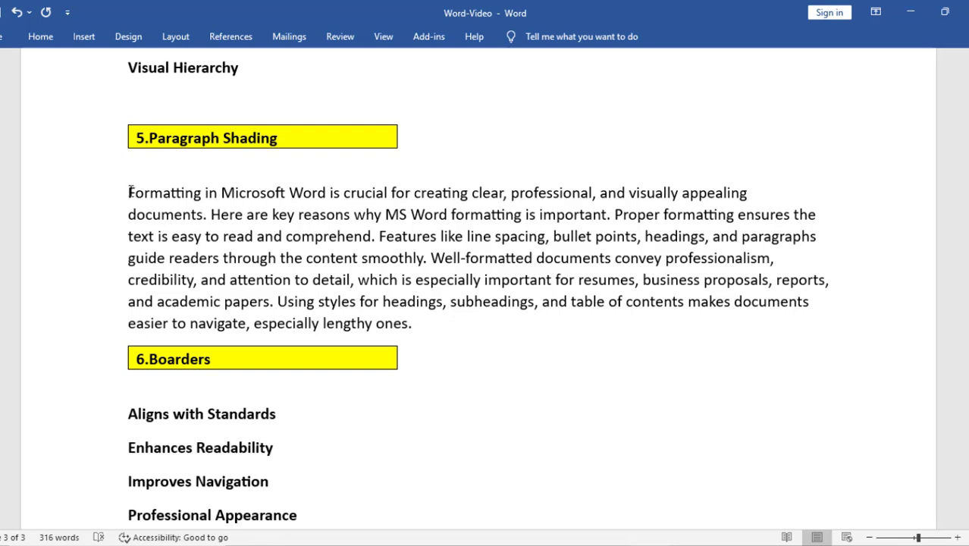
drag(131, 191, 333, 275)
drag(395, 294, 421, 325)
click(244, 258)
drag(127, 193, 376, 226)
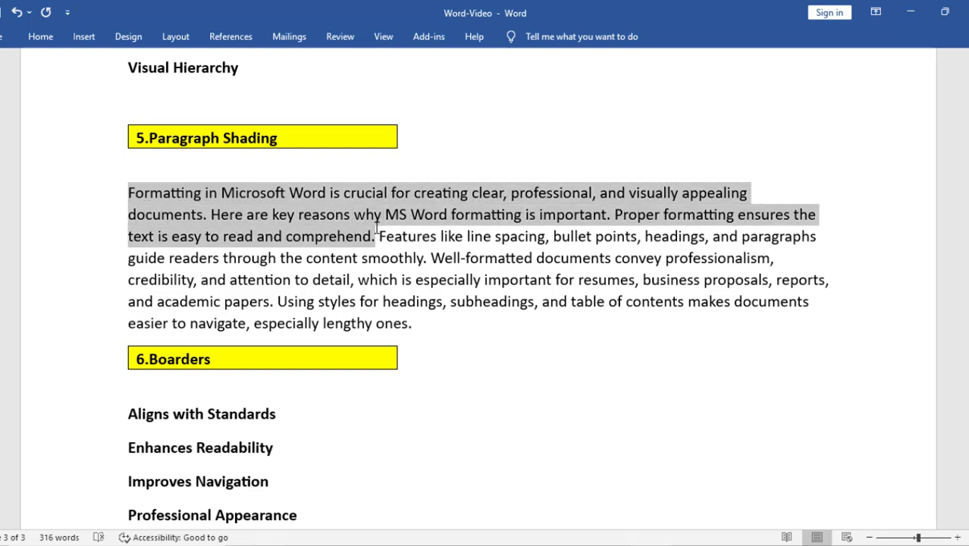
drag(376, 225, 132, 191)
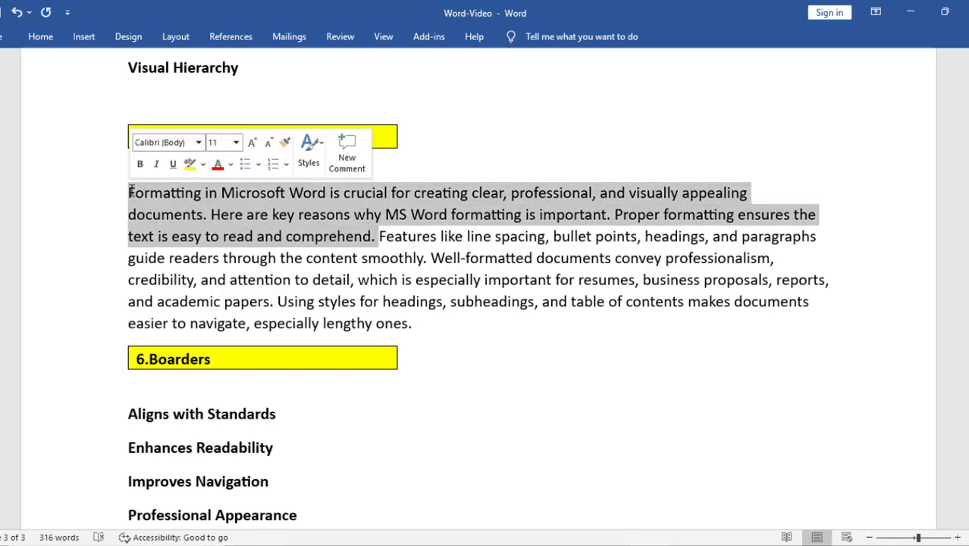
Examine the font colour options, including the standard and custom colour choices, and the text highlight colours for the selected text.
click(40, 41)
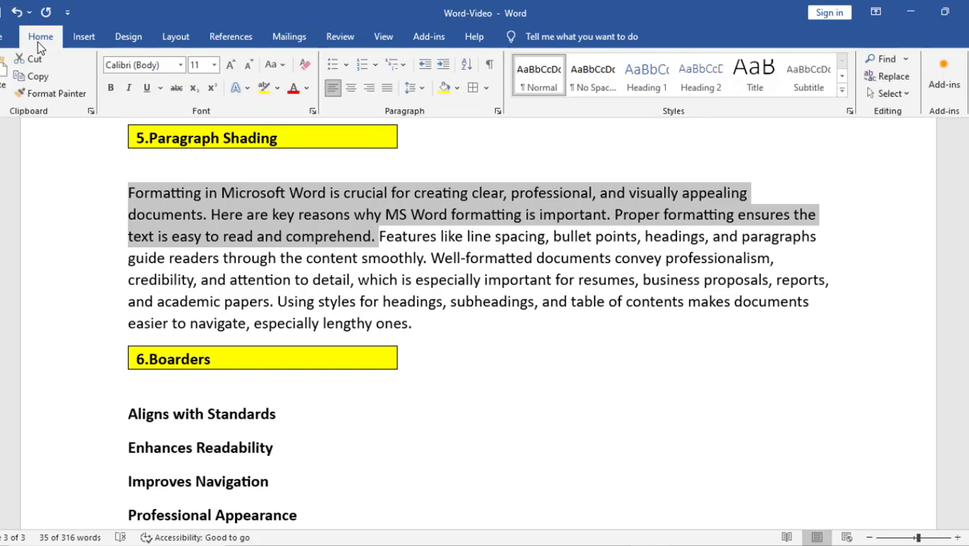
click(306, 88)
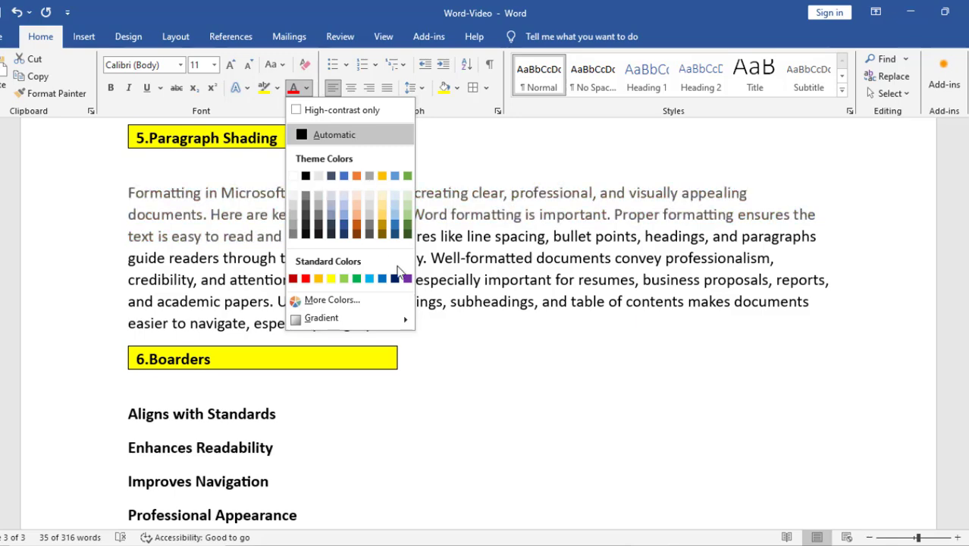
click(306, 300)
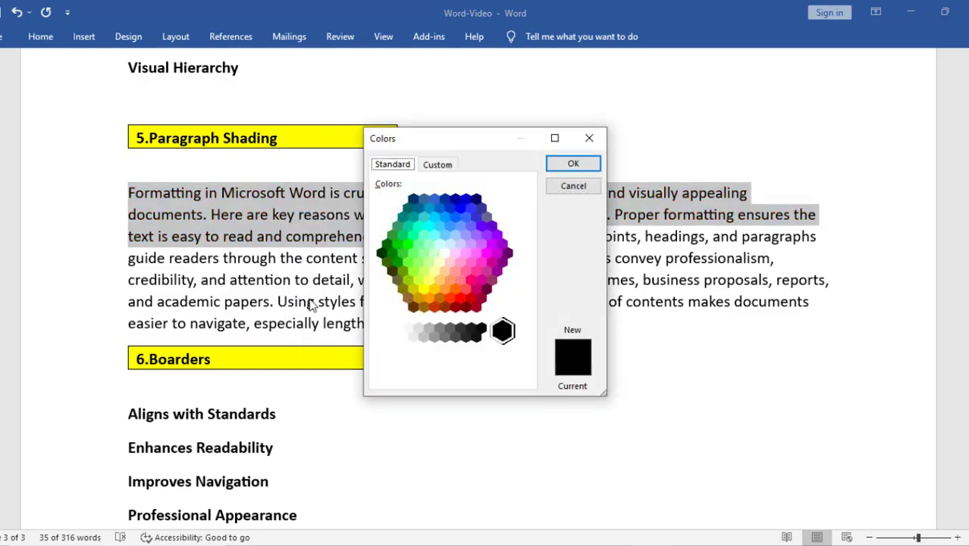
click(435, 166)
click(405, 168)
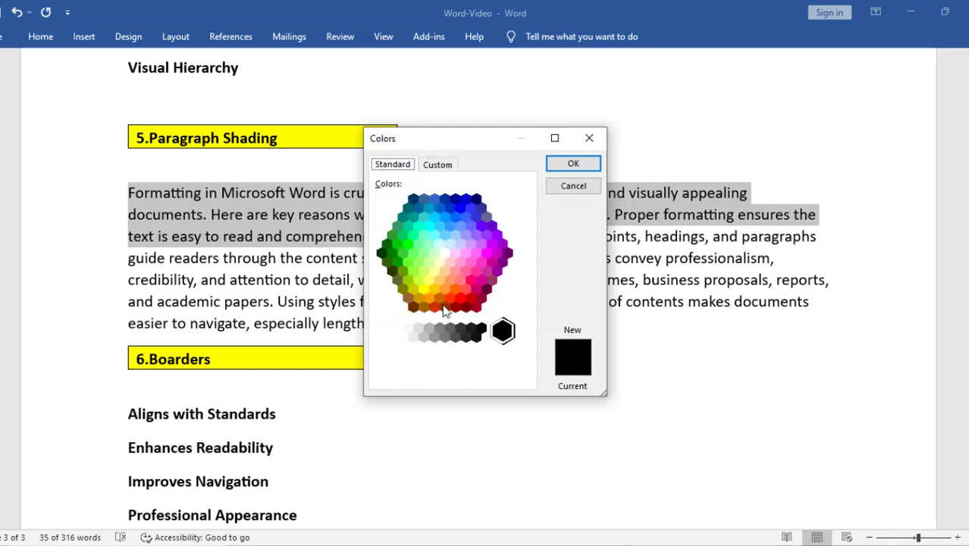
click(589, 137)
click(44, 38)
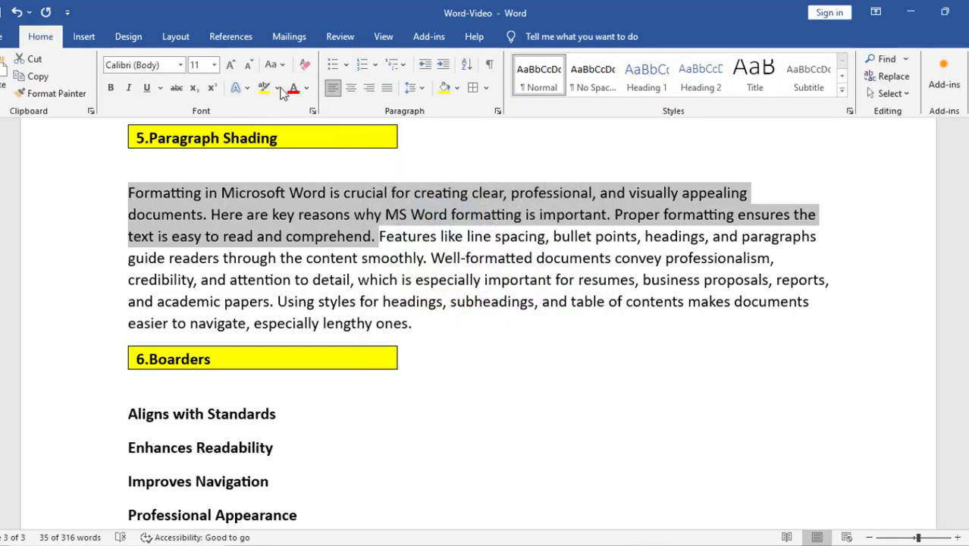
click(279, 88)
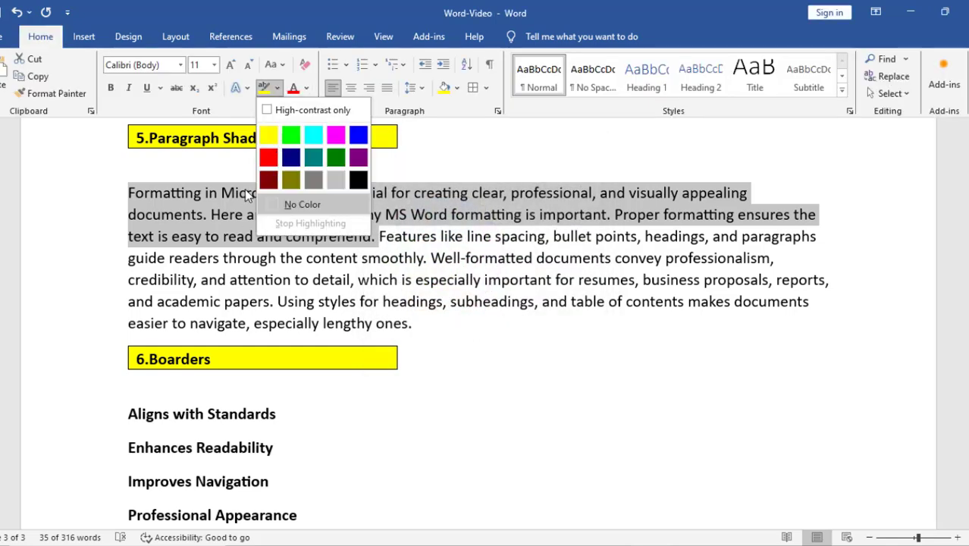
click(410, 205)
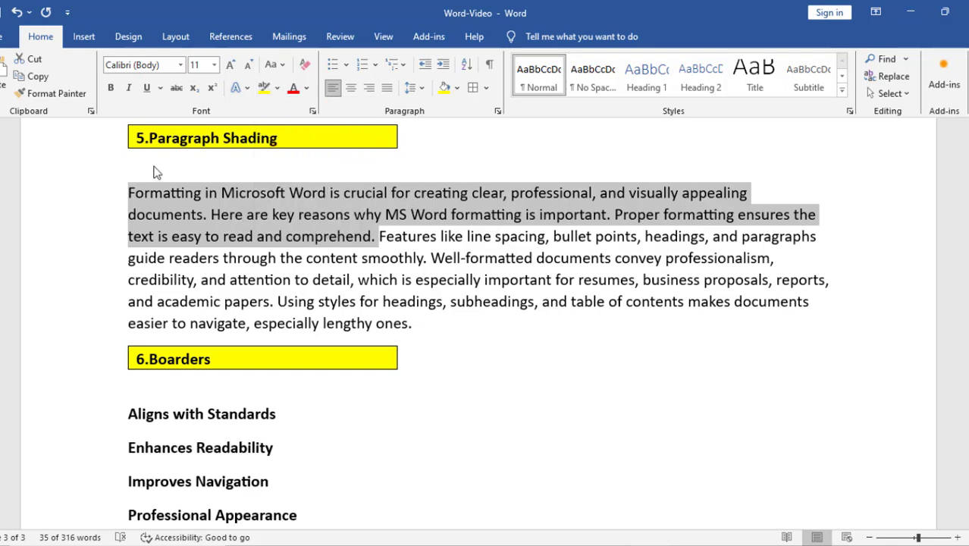
Shade the selected opening sentences with standard orange and collapse the ribbon.
click(459, 89)
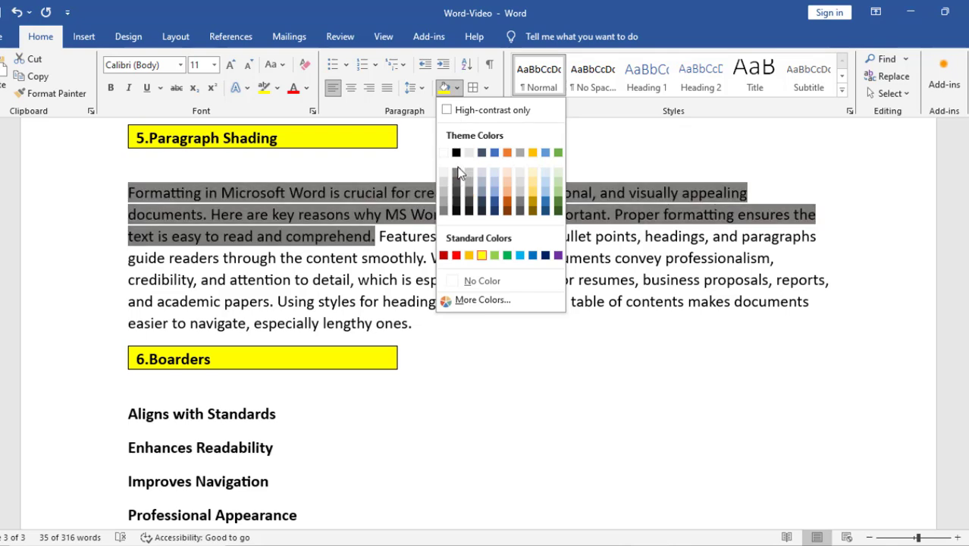
click(469, 256)
key(ctrl+F1)
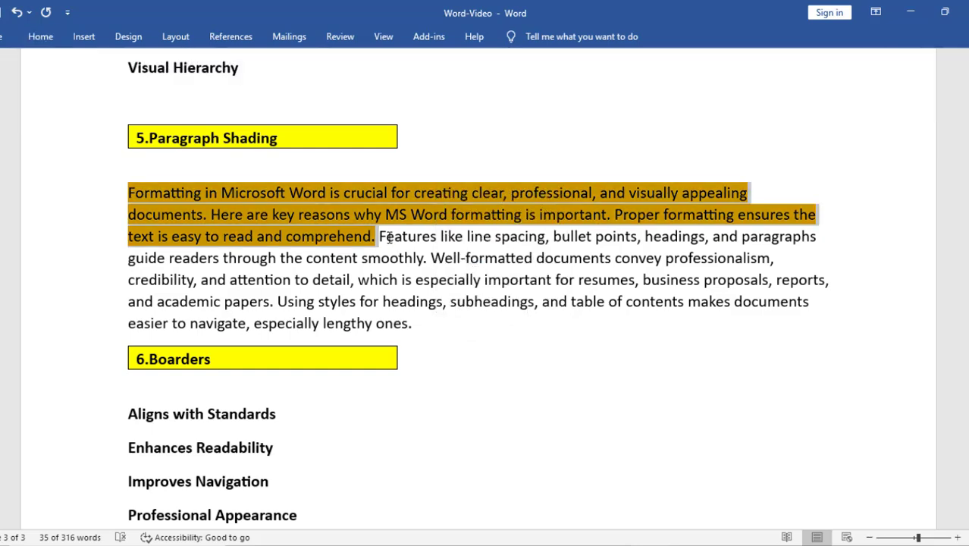
Set the font colour of the text from "Features like line spacing" through "subheadings" to standard red and deselect it.
drag(379, 236, 479, 297)
click(40, 36)
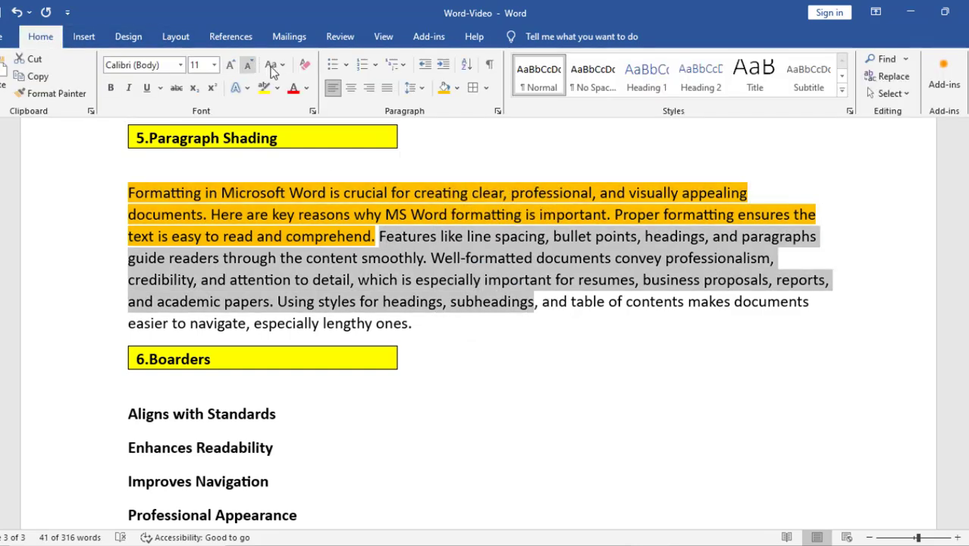
click(306, 88)
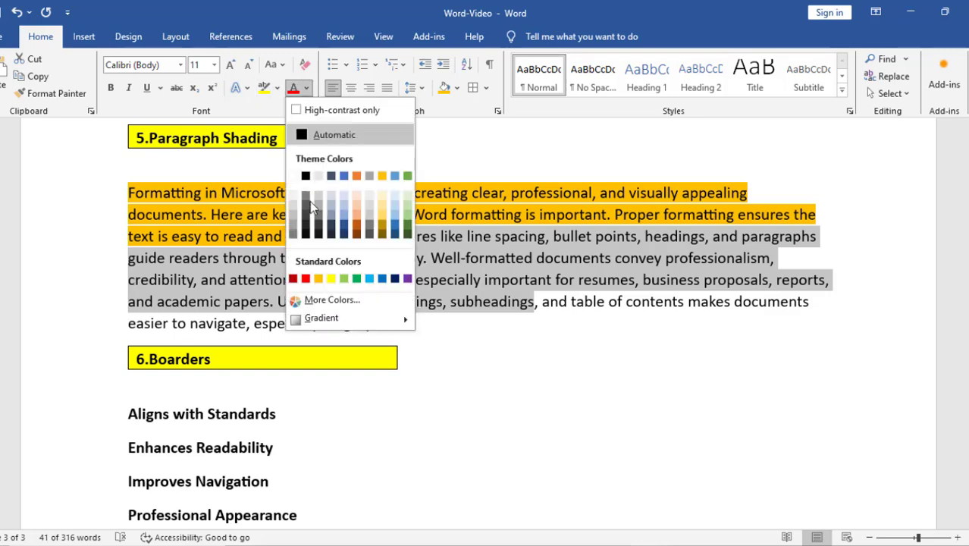
click(306, 279)
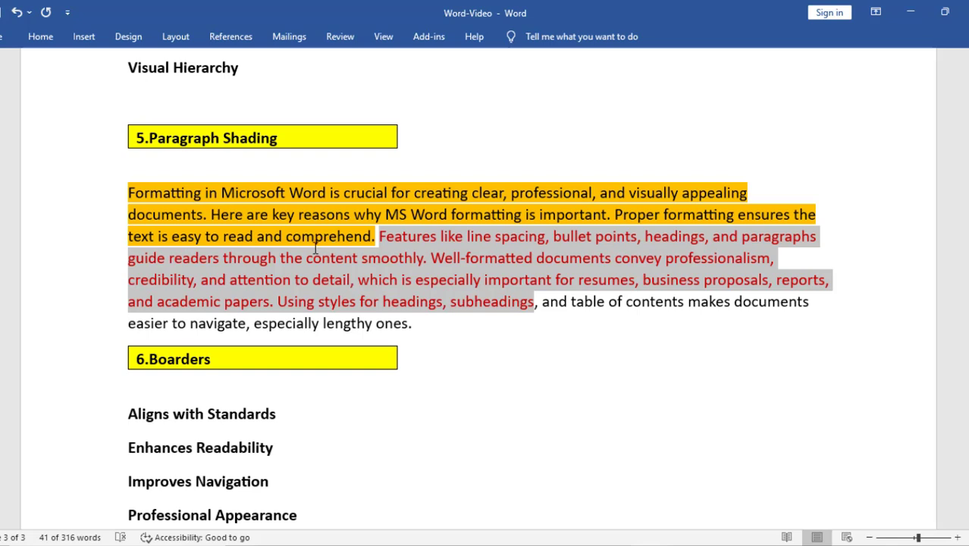
click(320, 279)
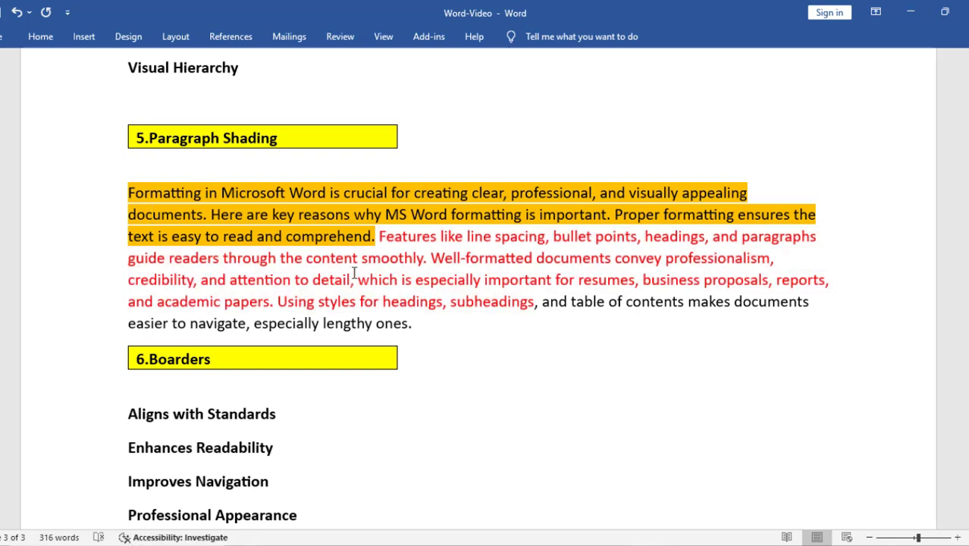
Select the six lines under 6.Boarders, apply All Borders to them and collapse the ribbon.
scroll(335, 262, down, 5)
scroll(333, 257, up, 5)
scroll(340, 248, down, 5)
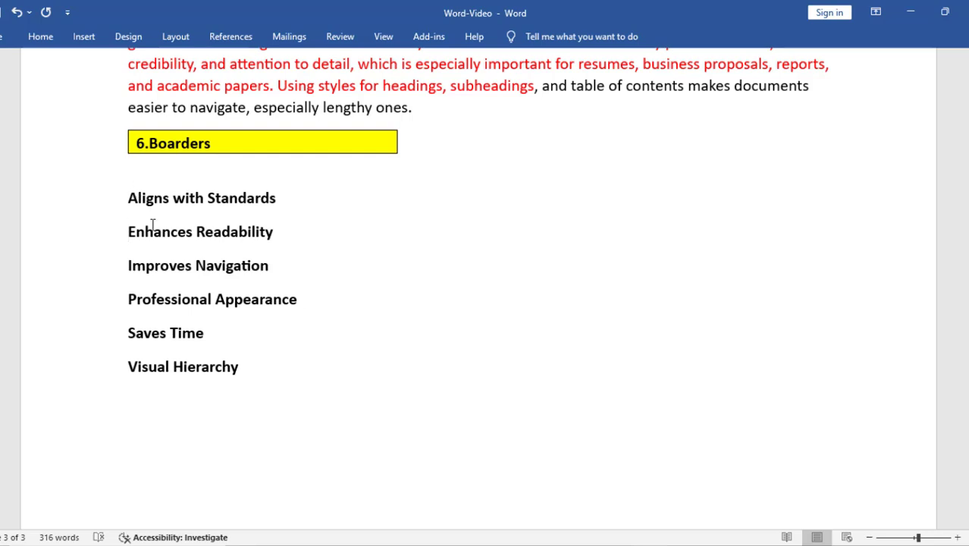
shift+click(243, 367)
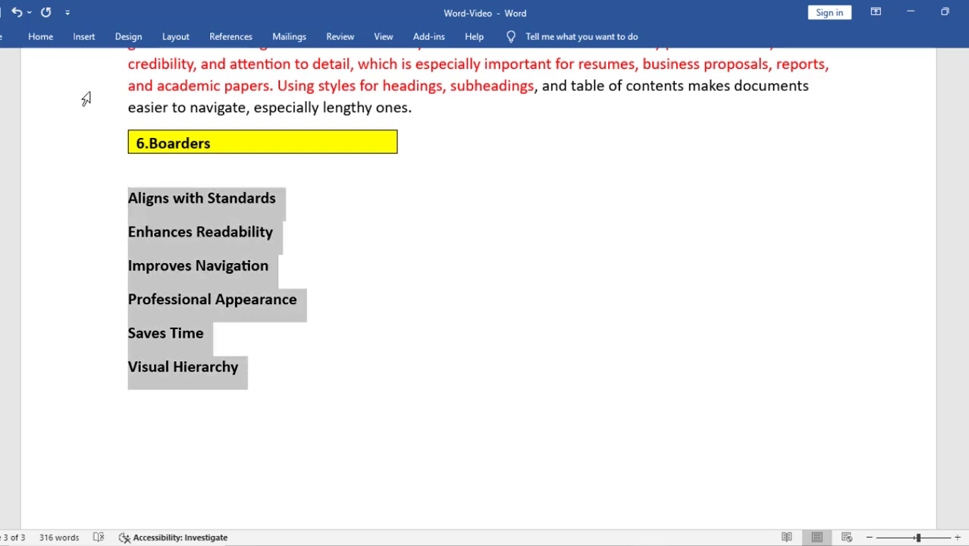
click(47, 37)
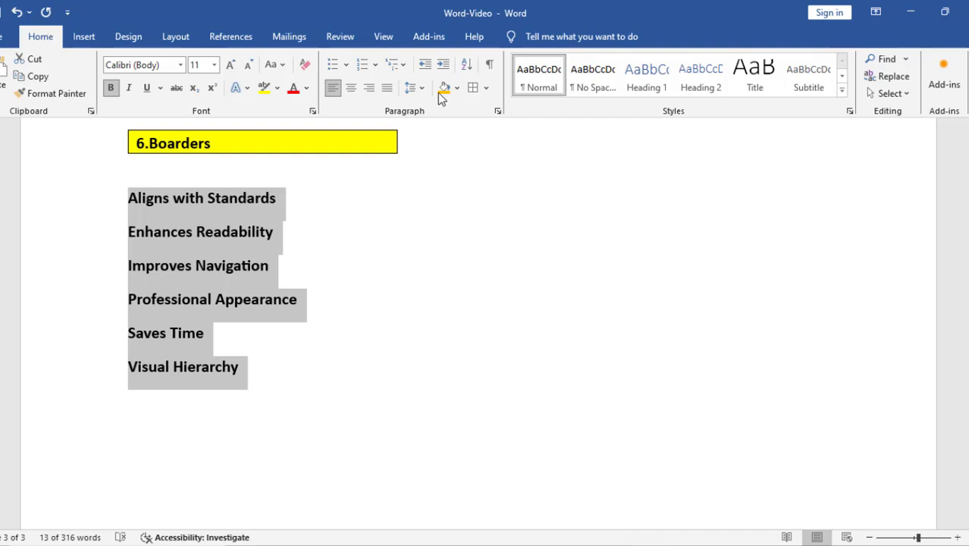
click(488, 88)
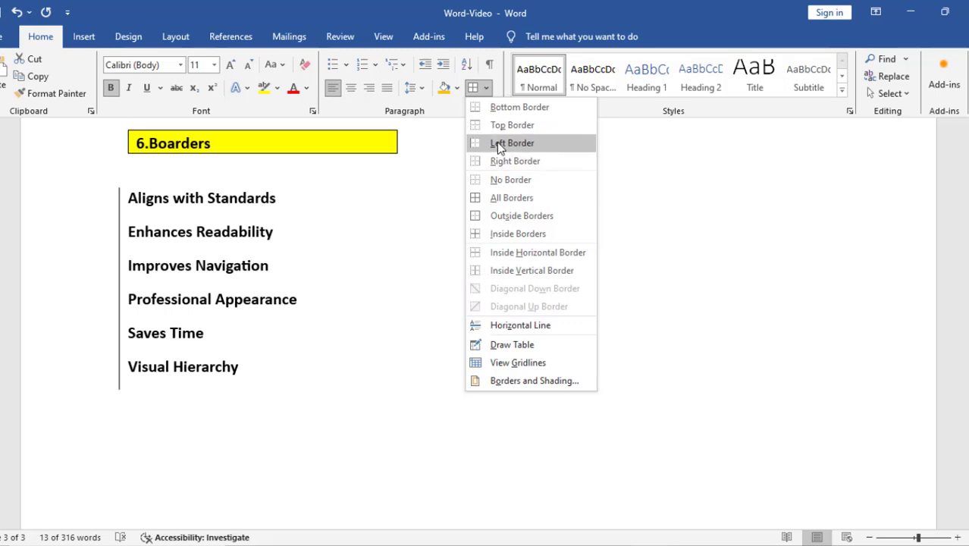
click(510, 198)
key(ctrl+F1)
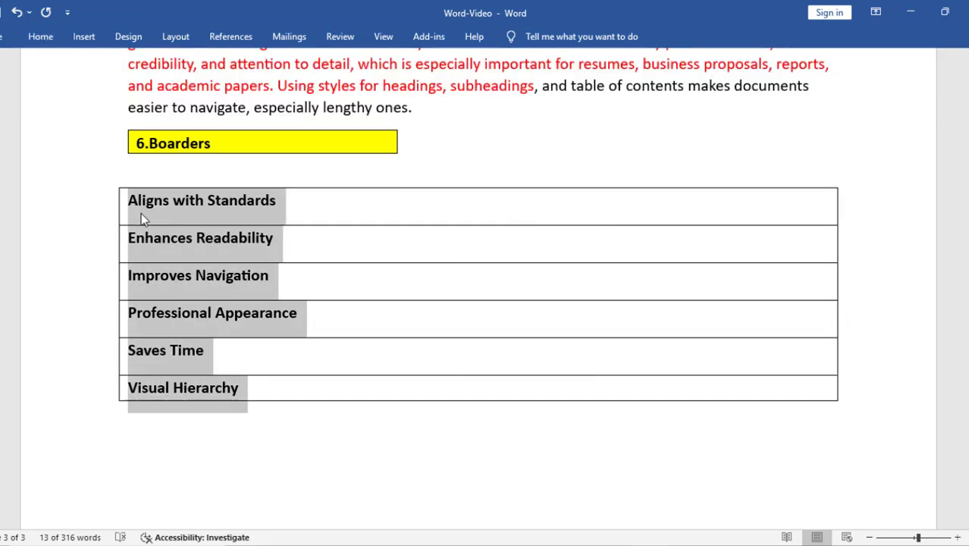
Examine the border options for the six lines under 6.Boarders, such as No Border, then collapse the ribbon and deselect the lines.
click(141, 201)
drag(131, 202, 251, 399)
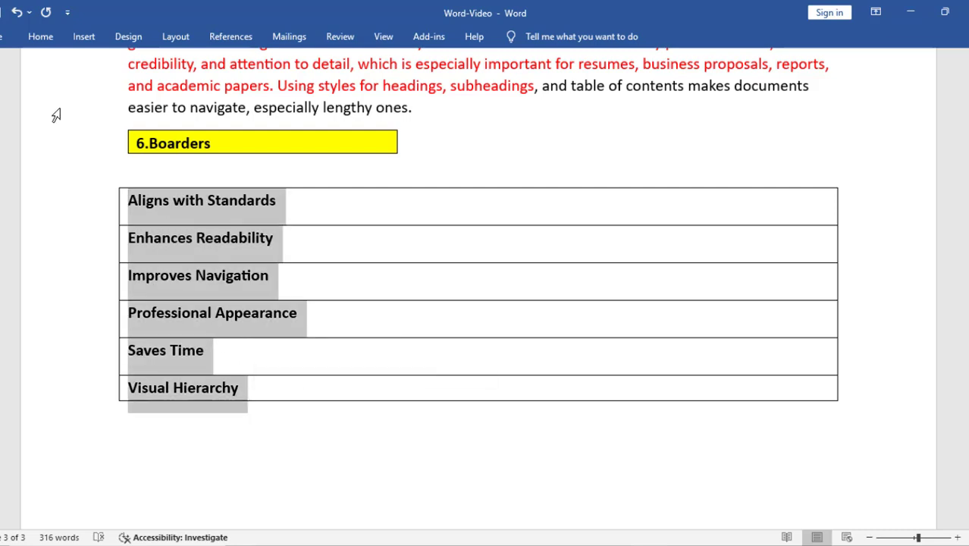
click(44, 42)
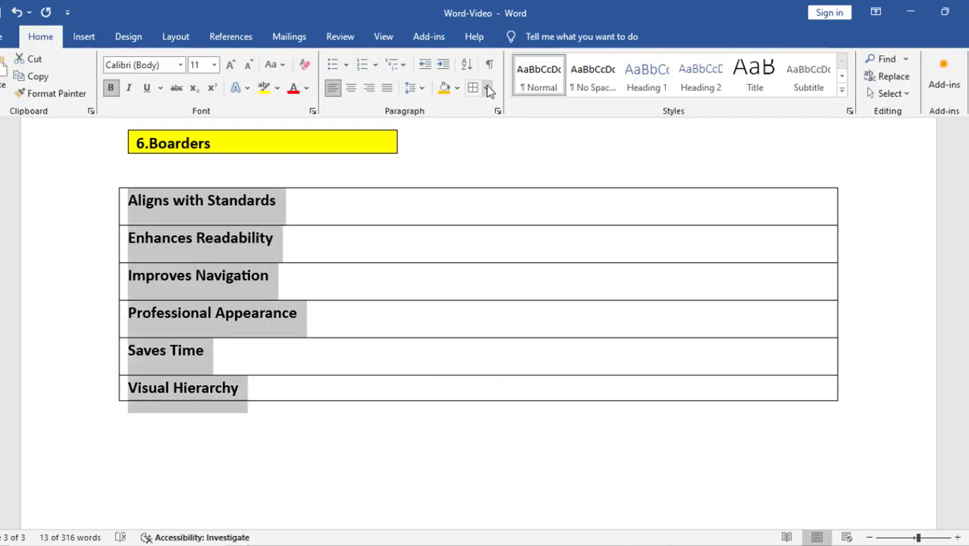
click(488, 88)
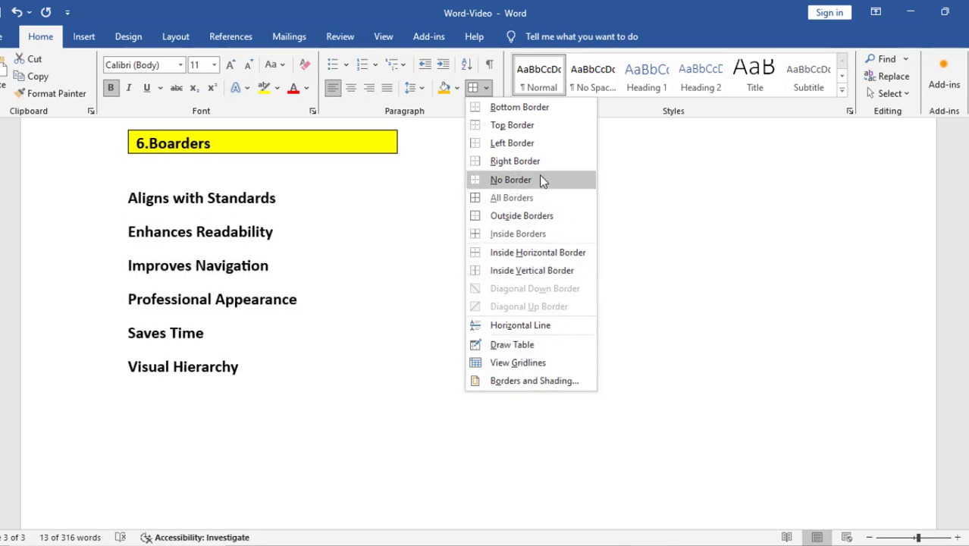
click(303, 182)
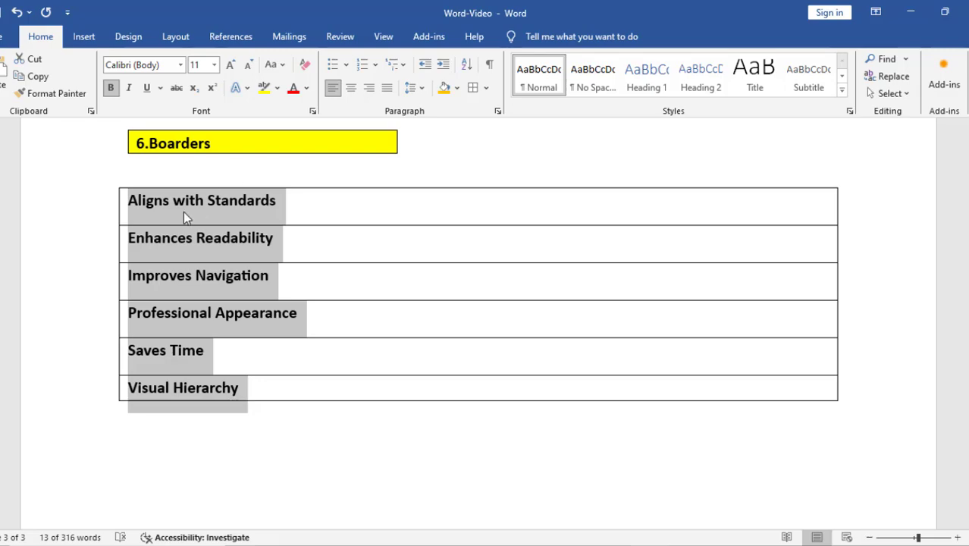
key(ctrl+F1)
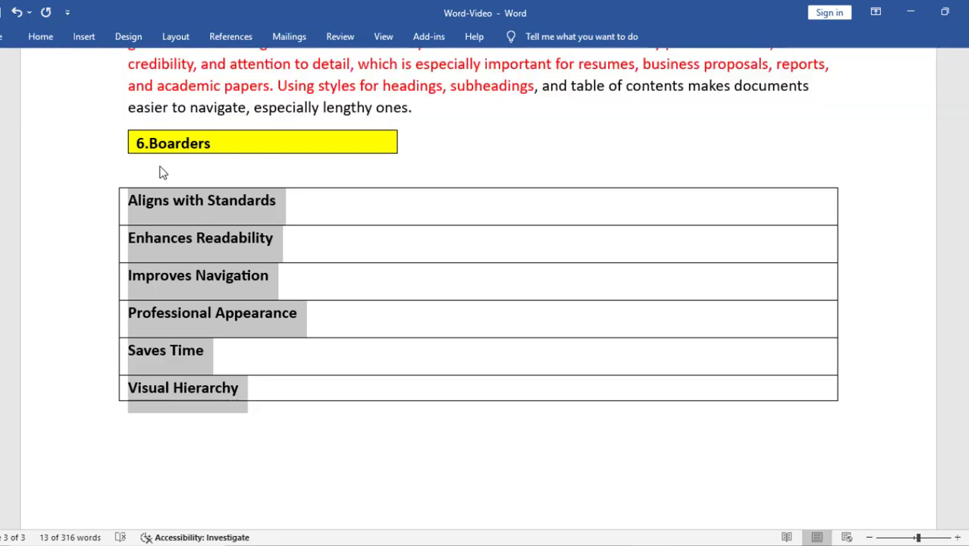
click(481, 173)
Review the topic table at the start of the document, from 1.MS Word Formatting-Paragraph through 6.Boarders.
scroll(473, 232, down, 2)
scroll(474, 231, up, 12)
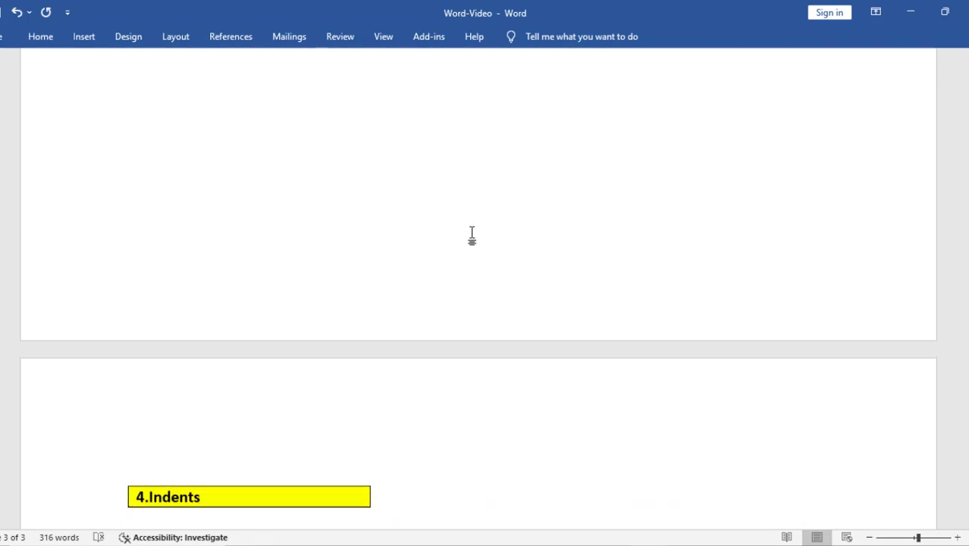
scroll(471, 235, up, 15)
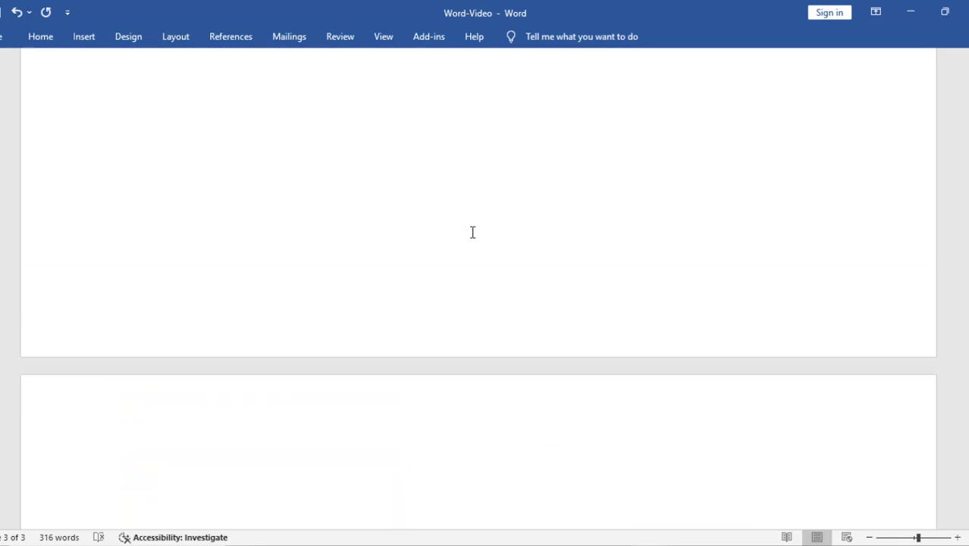
scroll(472, 232, up, 10)
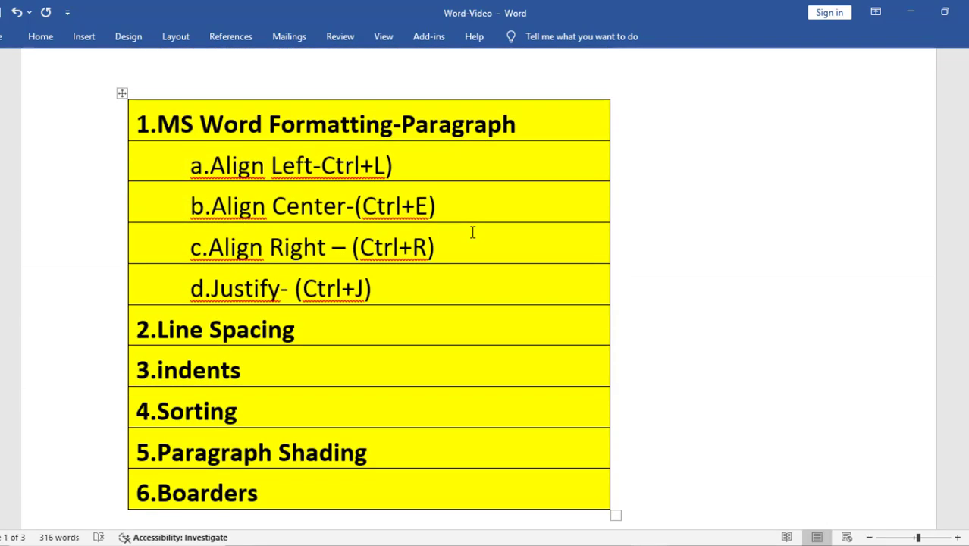
scroll(471, 232, down, 2)
scroll(471, 232, up, 2)
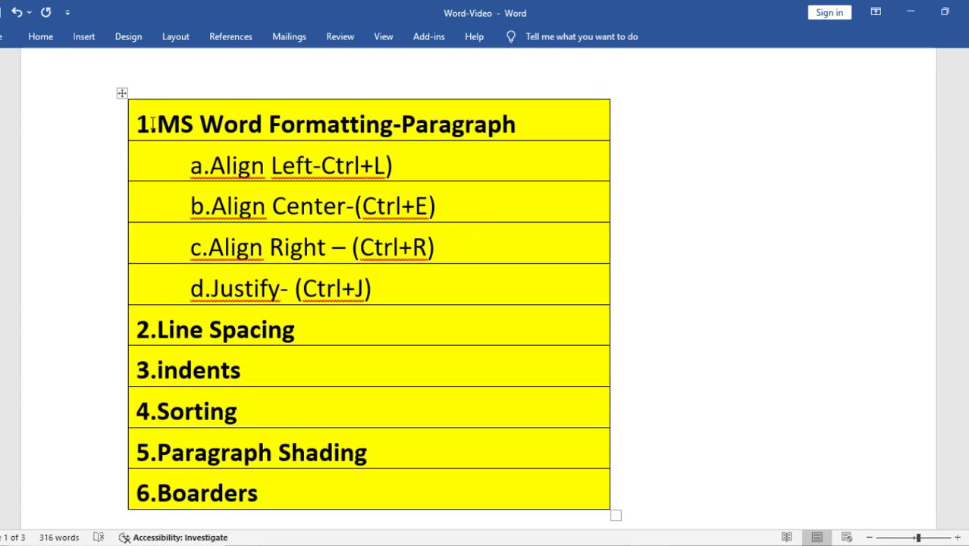
scroll(166, 125, down, 2)
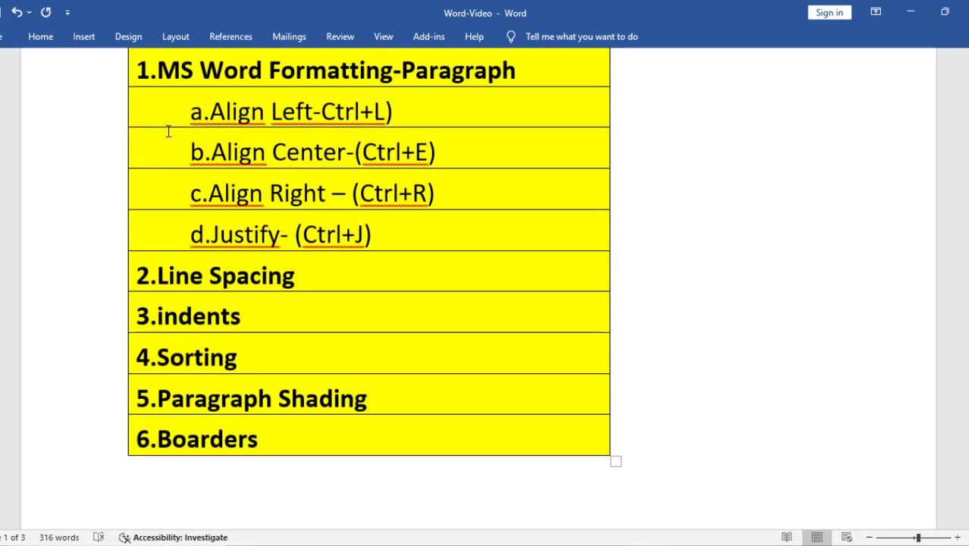
scroll(168, 131, up, 3)
scroll(167, 129, down, 1)
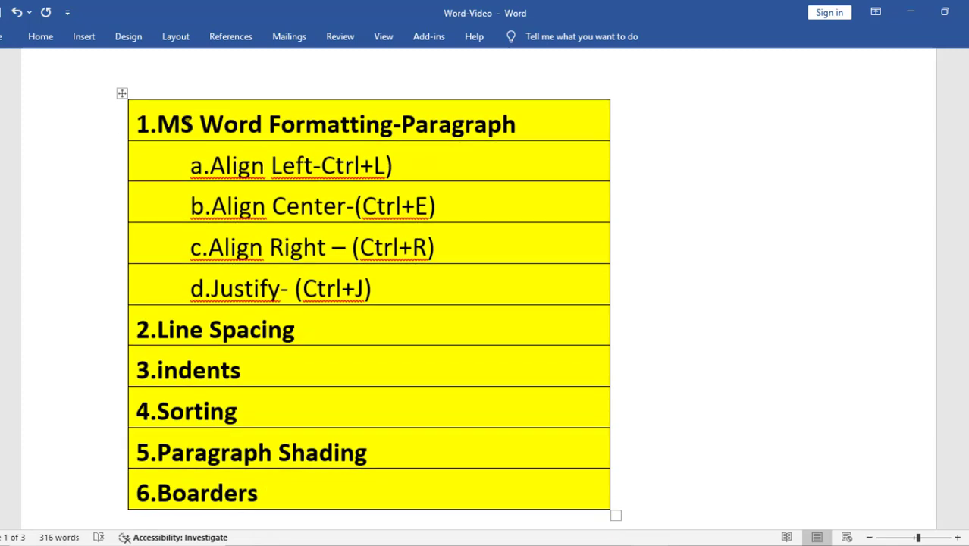
click(180, 125)
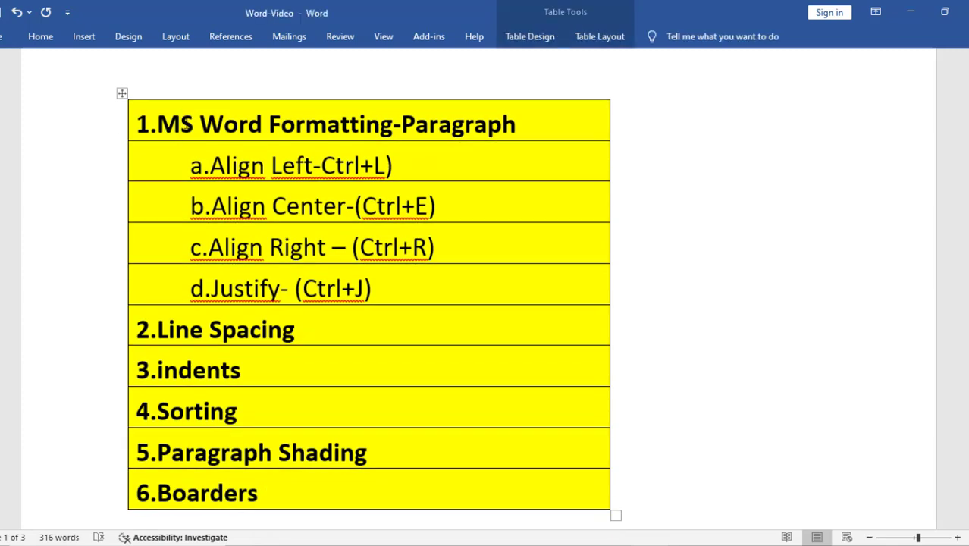